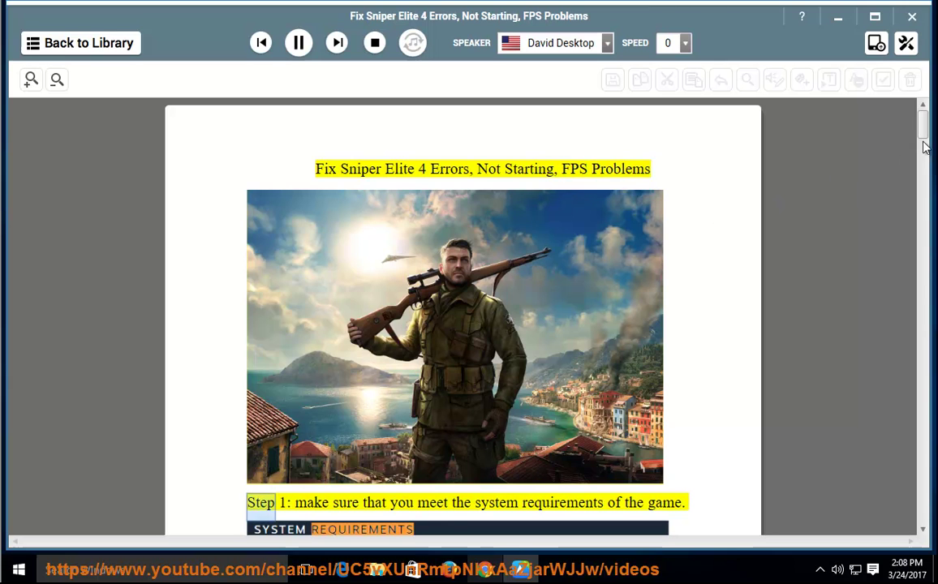
# Follow the narrated guide from the system requirements to the Steam workarounds on page 2, pausing the narration there.
pyautogui.scroll(-4, 929, 138)
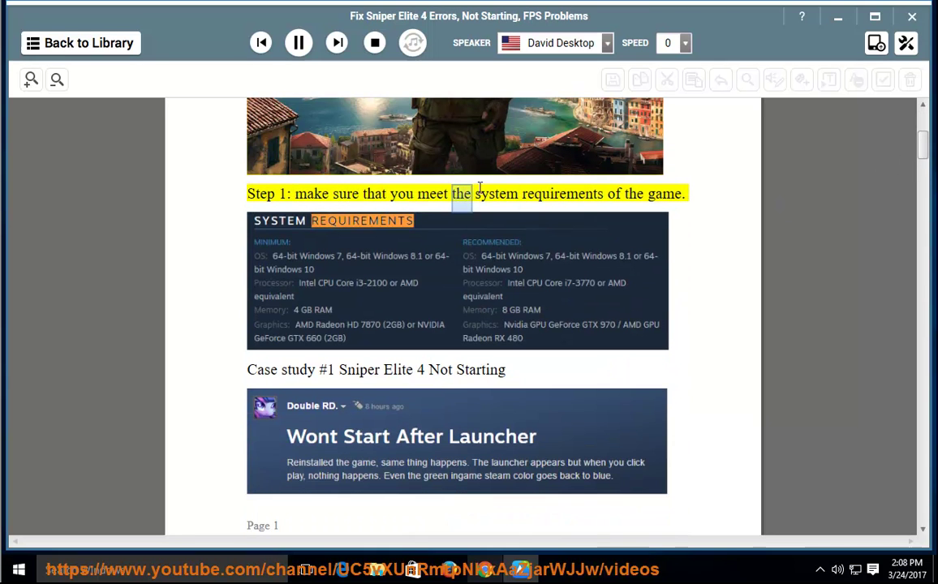
pyautogui.click(298, 43)
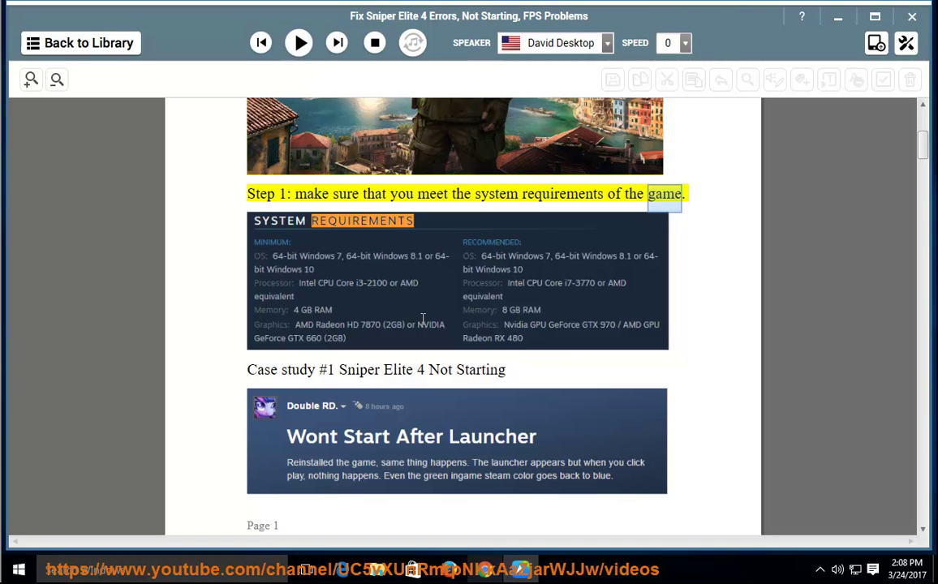
pyautogui.click(299, 43)
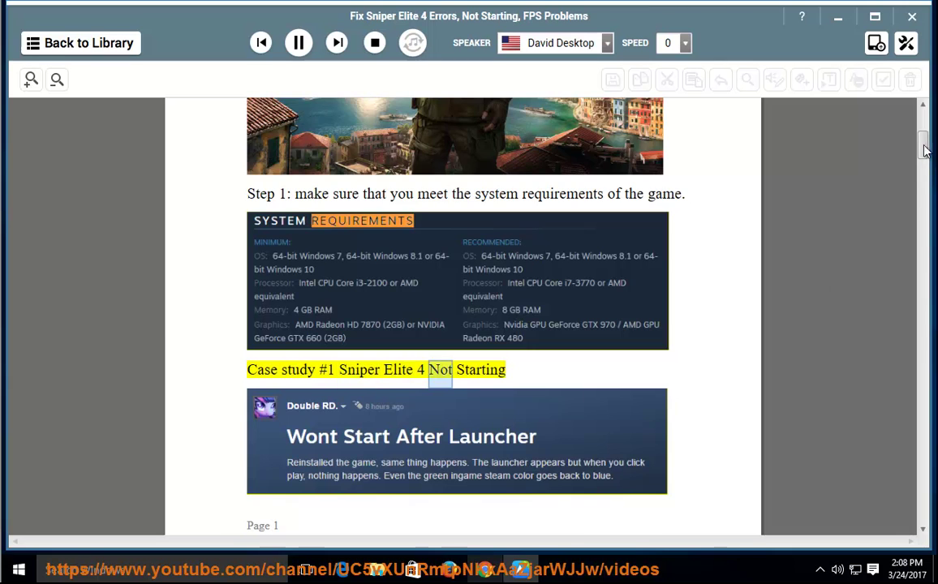
pyautogui.moveTo(917, 150); pyautogui.dragTo(917, 166)
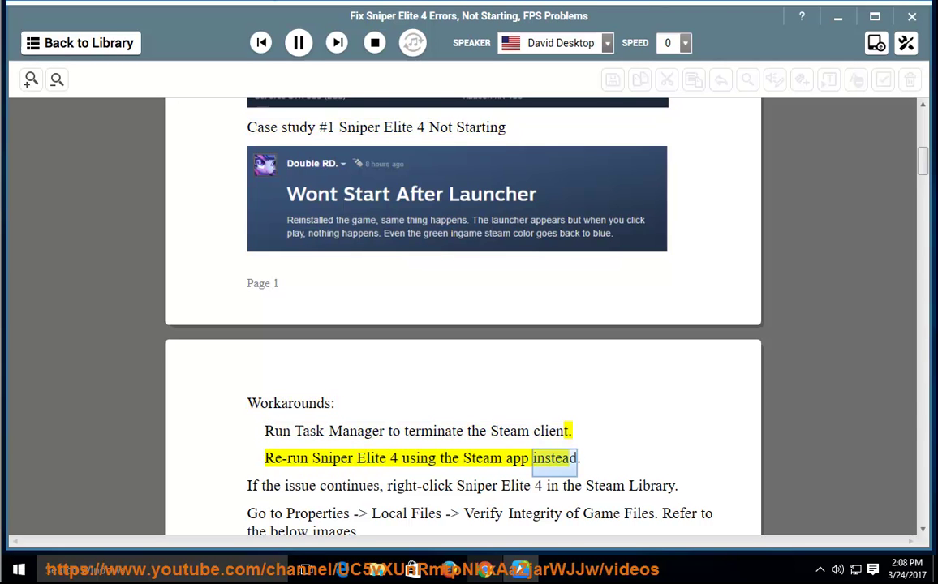
pyautogui.click(300, 43)
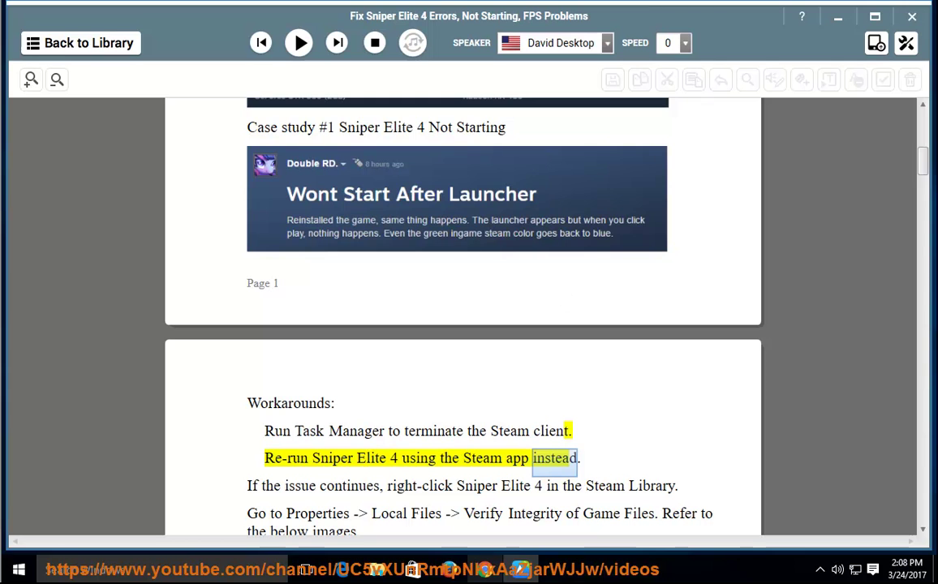
# Run Steam as administrator from the desktop and allow it to make changes to the PC.
pyautogui.click(935, 569)
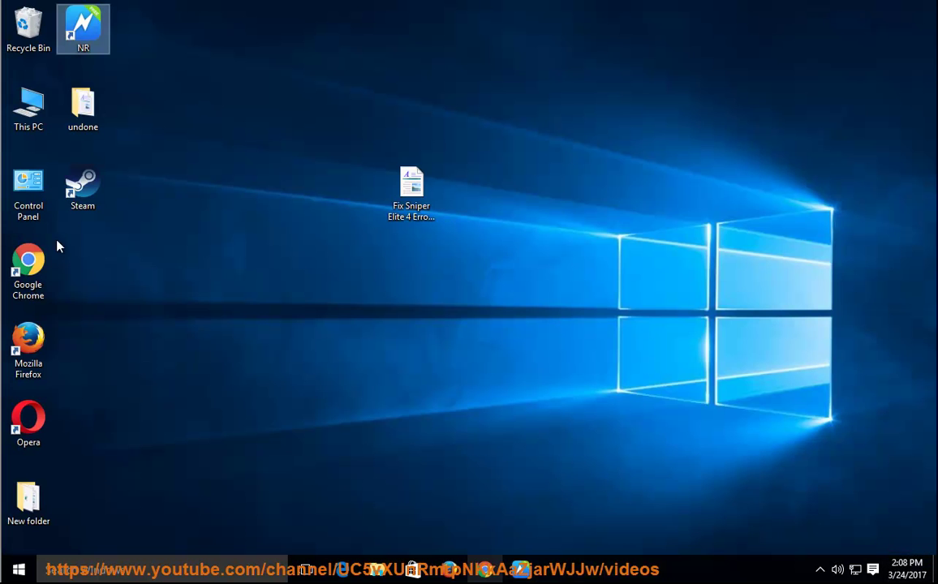
pyautogui.rightClick(86, 193)
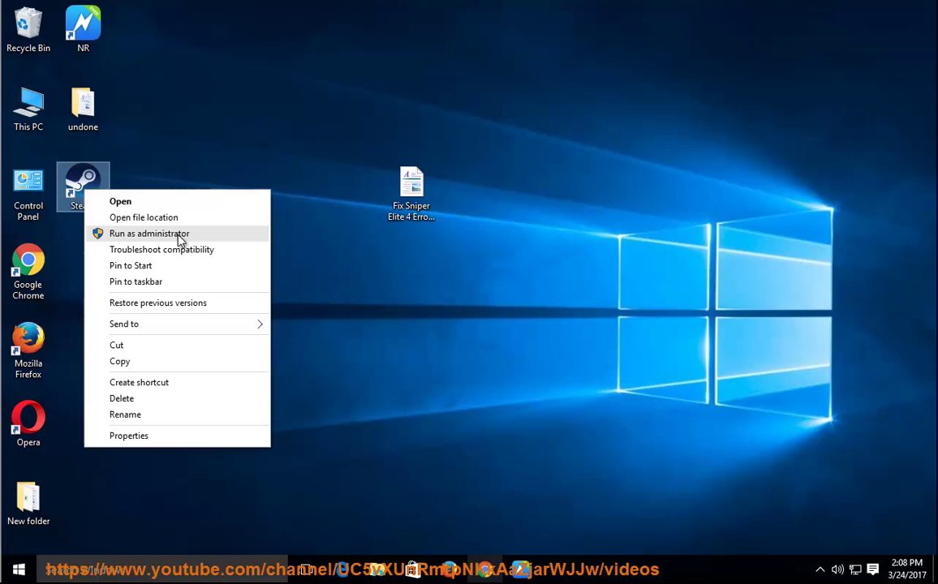
pyautogui.click(183, 234)
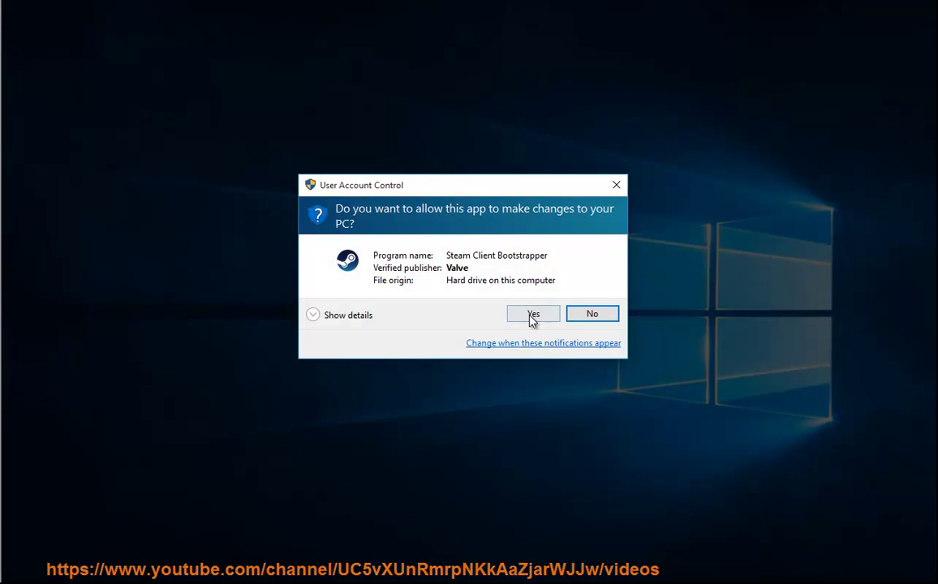
pyautogui.click(532, 316)
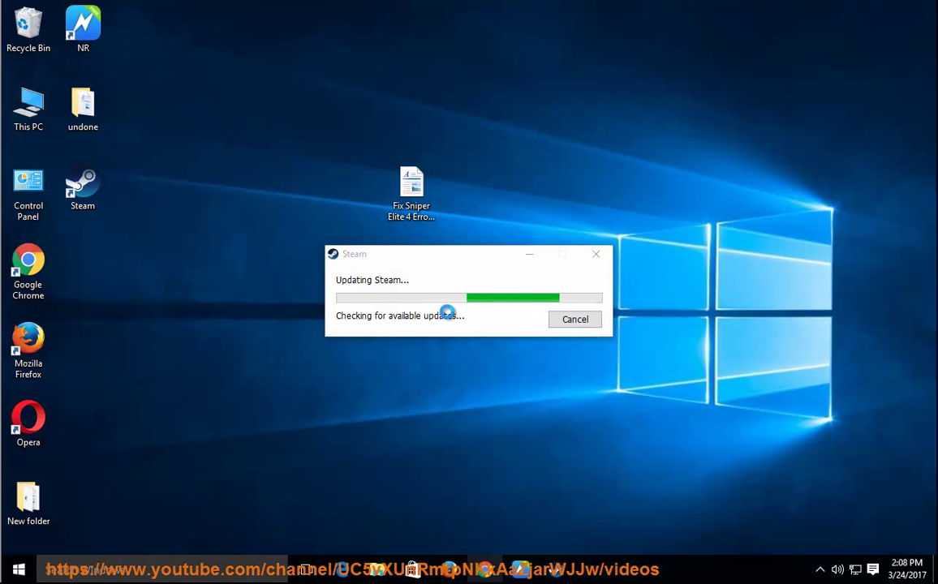
# Return to the guide in NaturalReader and follow the narration from verifying game files through the disk cleanup and junkware advice, pausing there.
pyautogui.click(520, 569)
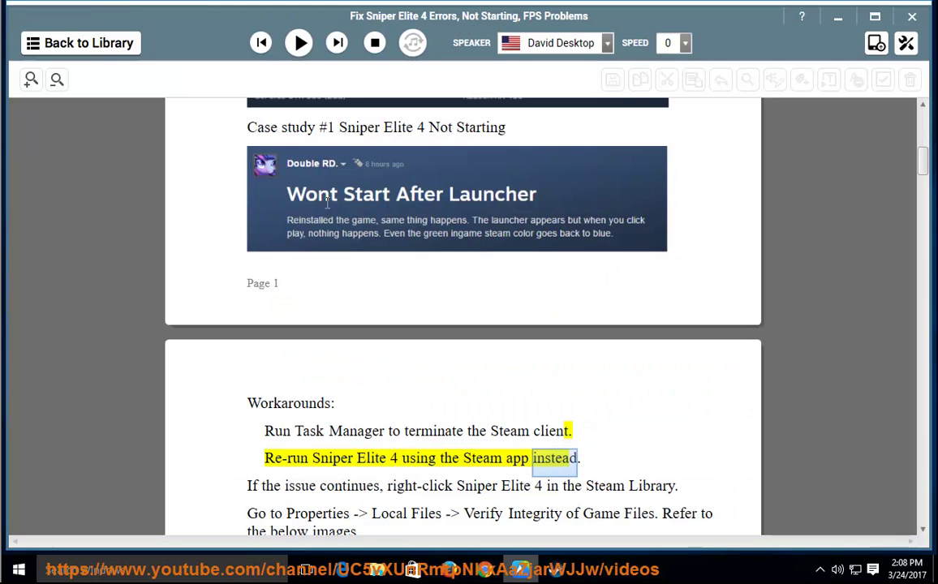
pyautogui.click(301, 49)
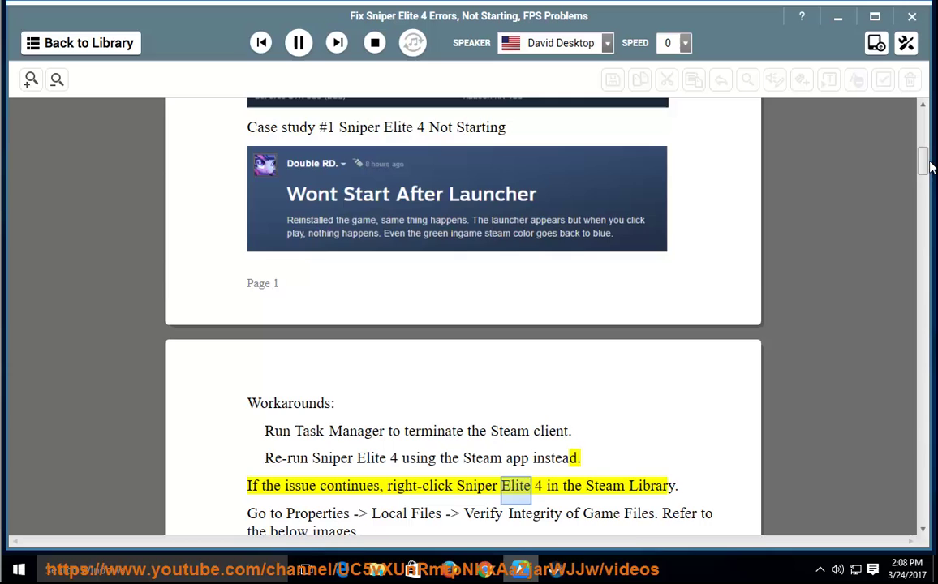
pyautogui.moveTo(926, 164); pyautogui.dragTo(926, 183)
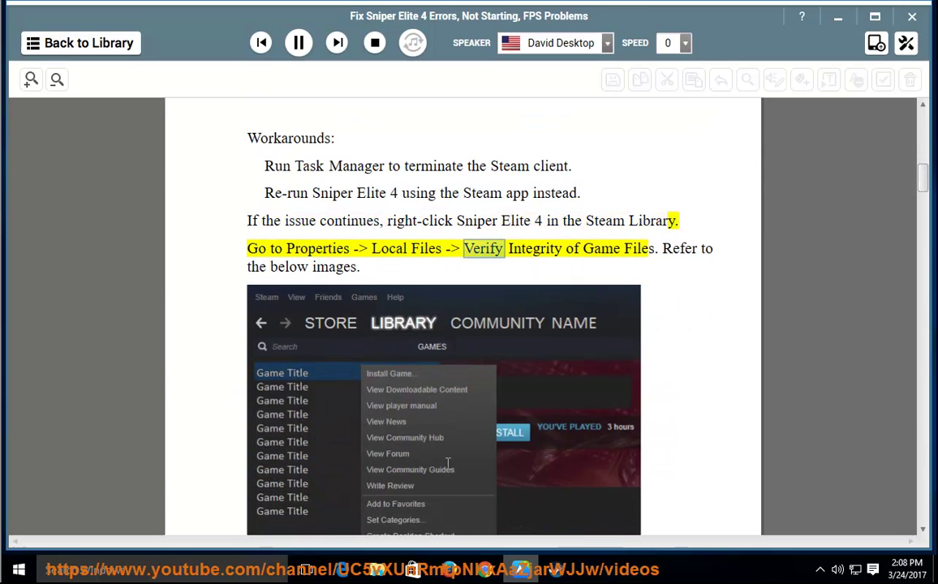
pyautogui.scroll(-1, 682, 301)
pyautogui.scroll(-1, 615, 459)
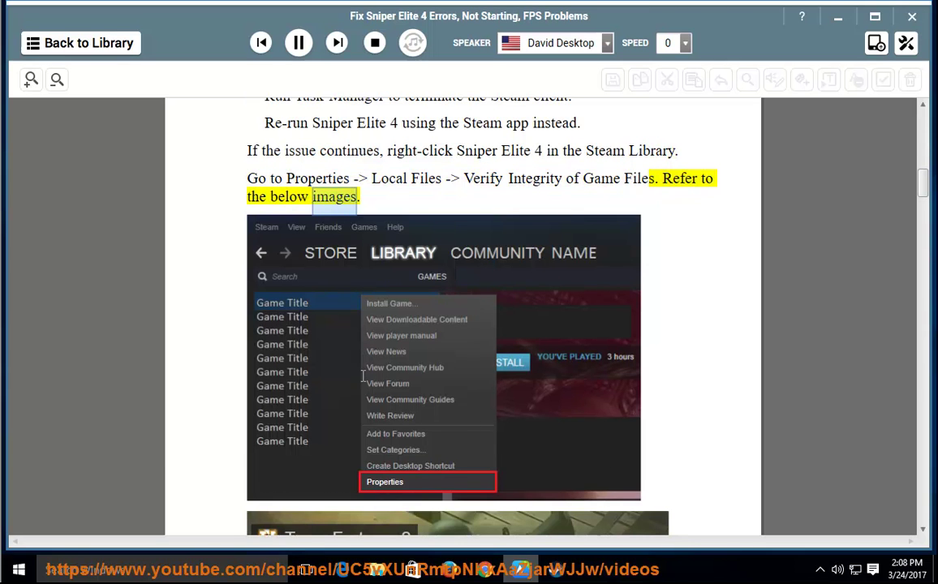
pyautogui.scroll(-2, 352, 403)
pyautogui.scroll(-8, 352, 403)
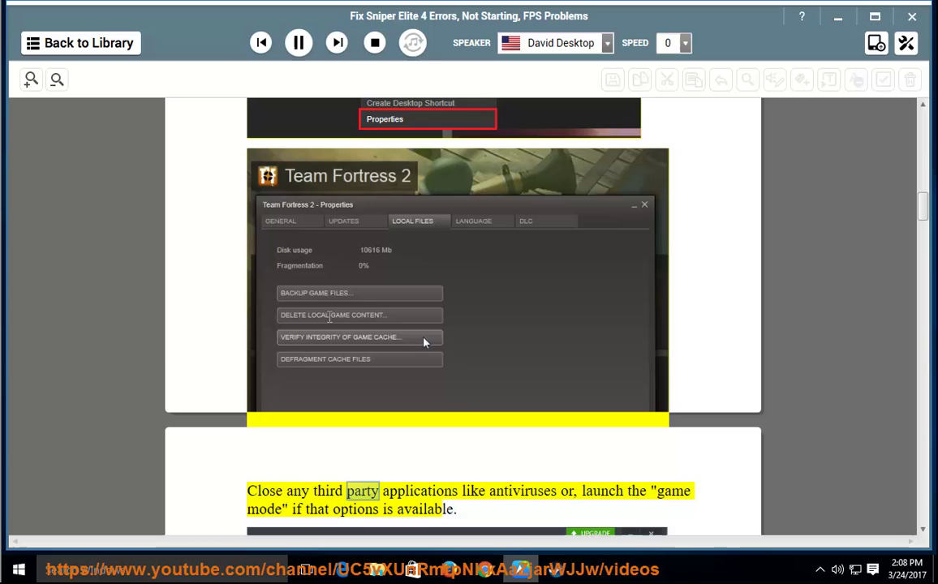
pyautogui.scroll(-3, 579, 281)
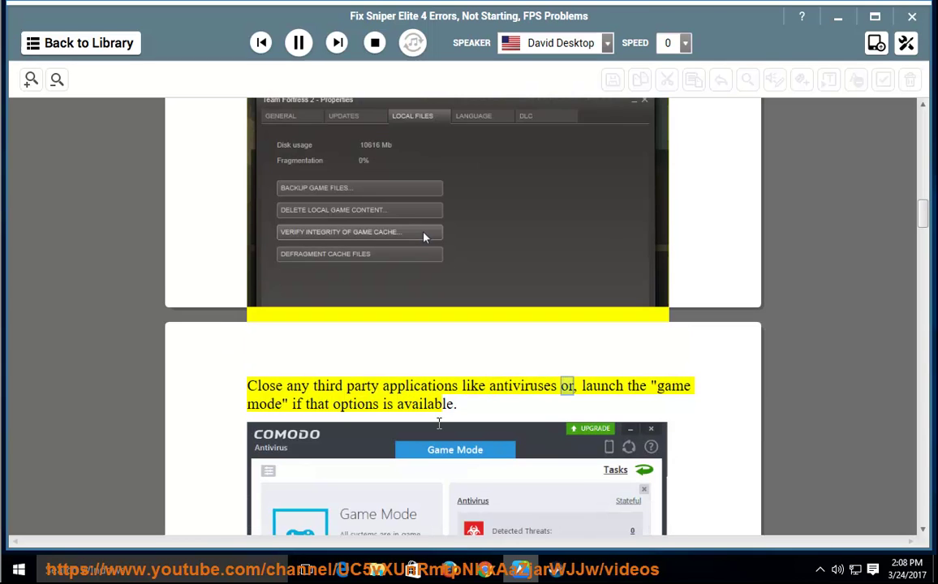
pyautogui.scroll(-2, 579, 281)
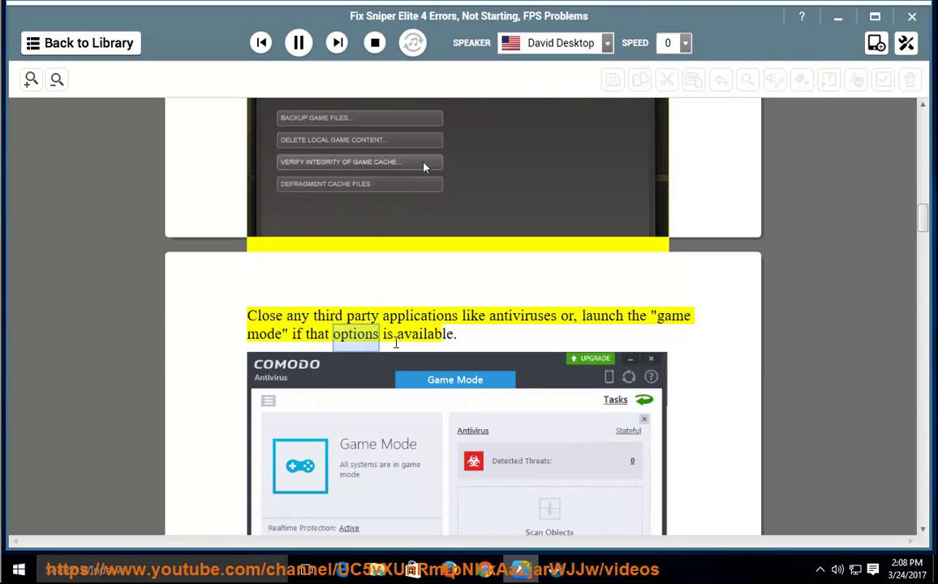
pyautogui.scroll(-3, 364, 321)
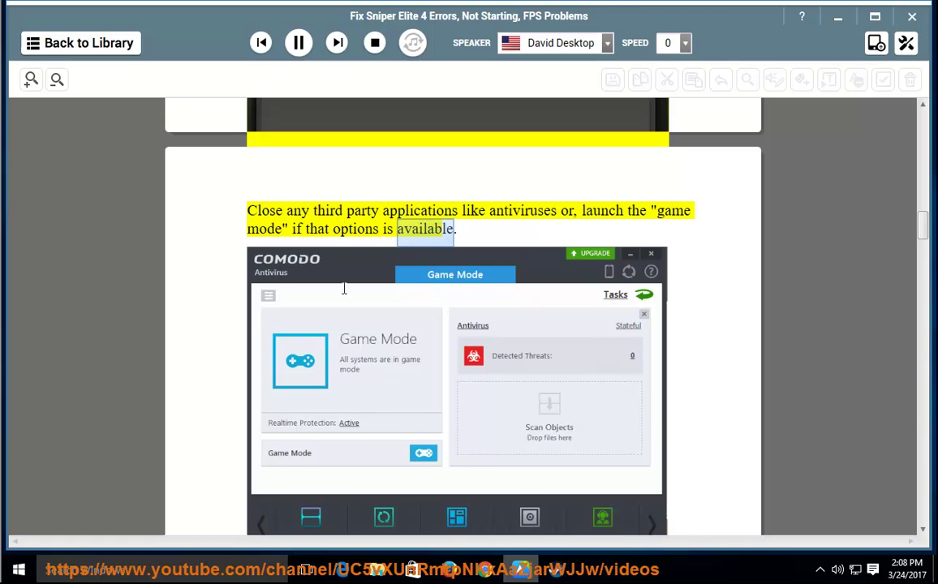
pyautogui.scroll(-1, 344, 289)
pyautogui.scroll(-3, 375, 421)
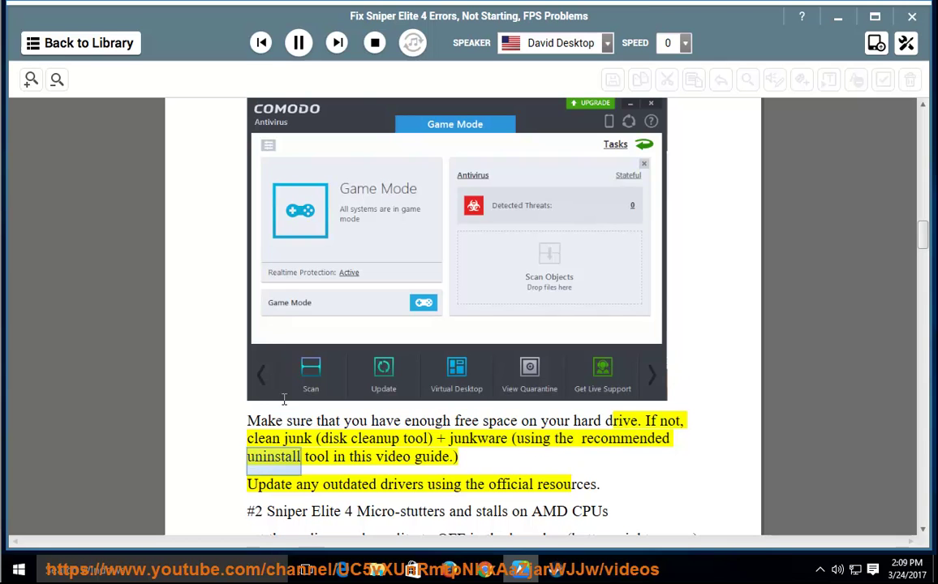
pyautogui.click(300, 43)
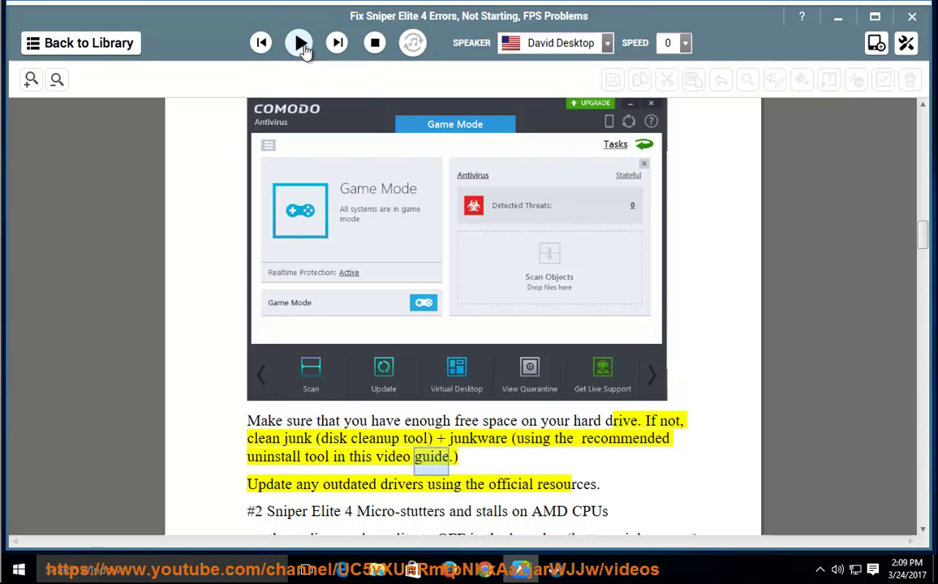
# Open the properties of Local Disk (C:) from This PC and start Disk Cleanup for that drive.
pyautogui.click(933, 573)
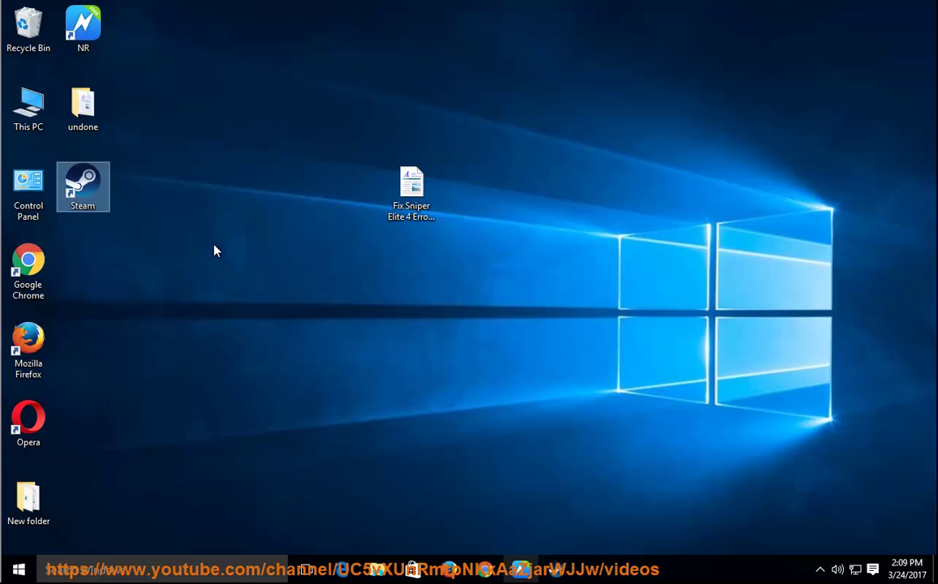
pyautogui.doubleClick(43, 112)
pyautogui.click(373, 267)
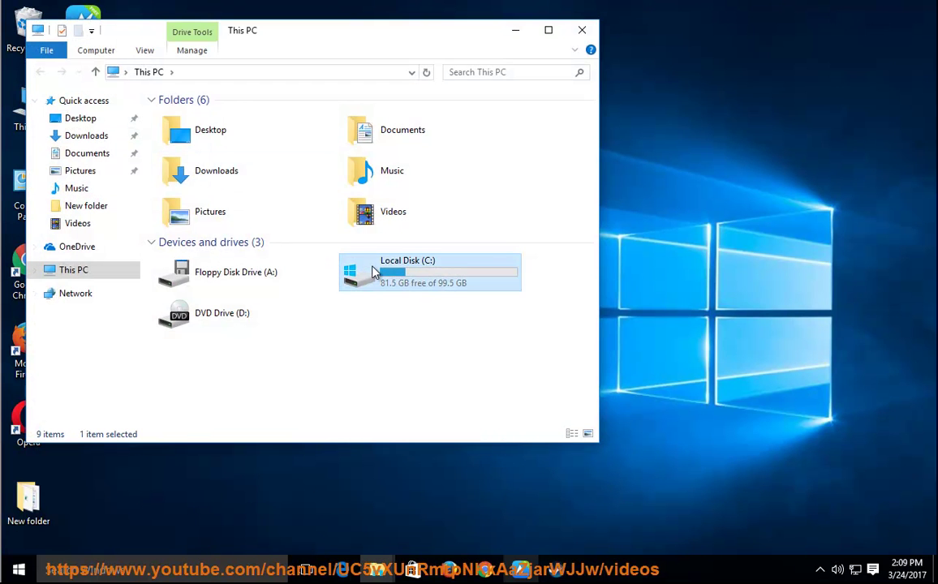
pyautogui.rightClick(372, 268)
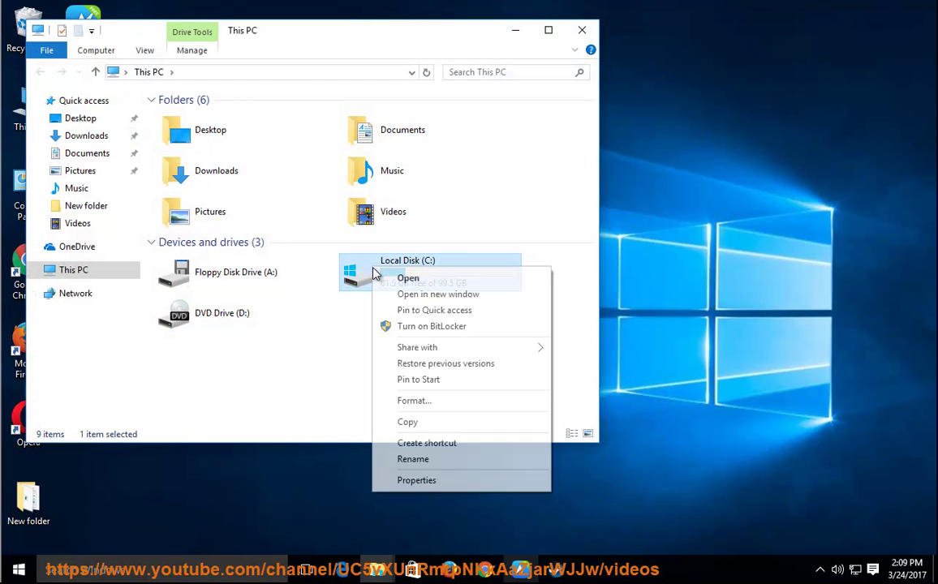
pyautogui.click(459, 484)
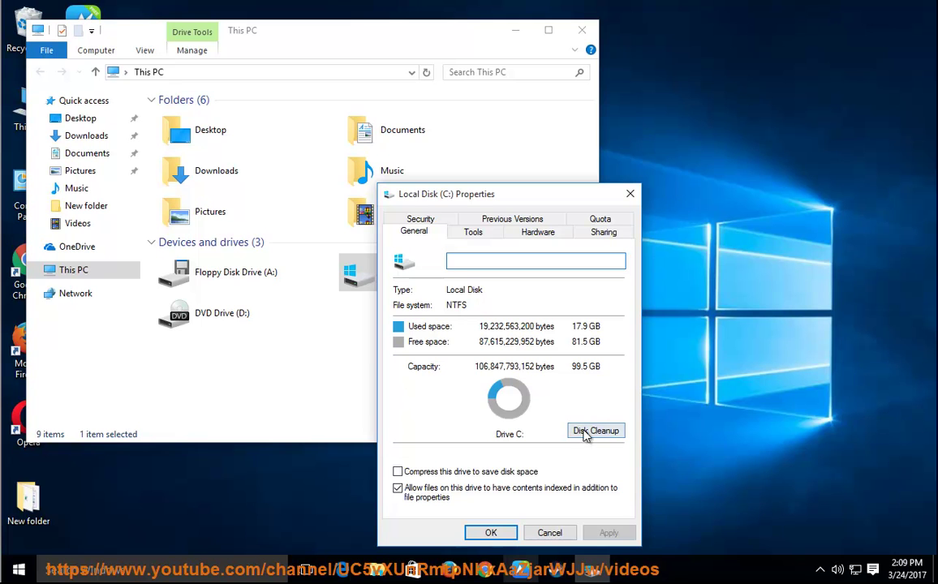
pyautogui.click(591, 436)
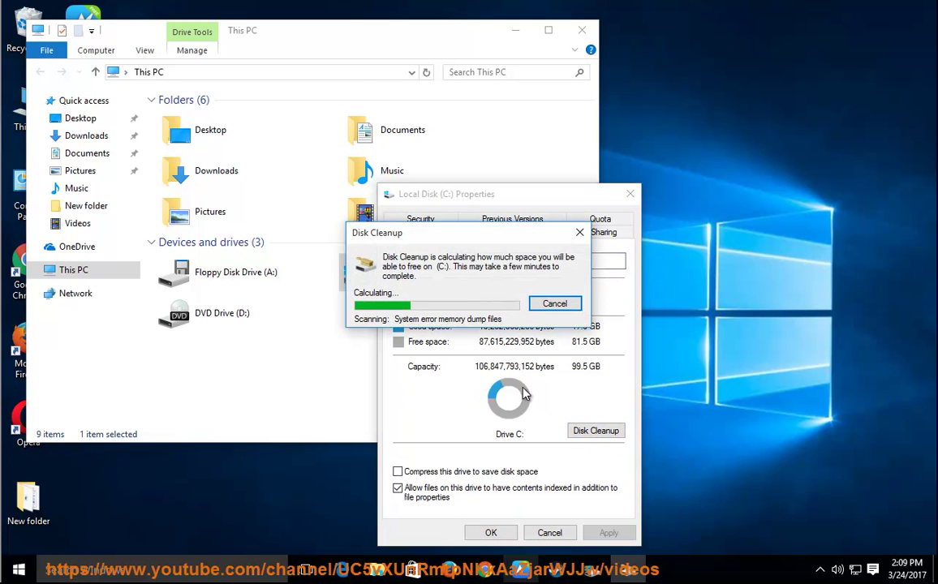
# Arrange the cleanup windows side by side, review the files to delete, and start a cleanup scan of system files.
pyautogui.moveTo(477, 201); pyautogui.dragTo(464, 87)
pyautogui.moveTo(284, 89); pyautogui.dragTo(839, 100)
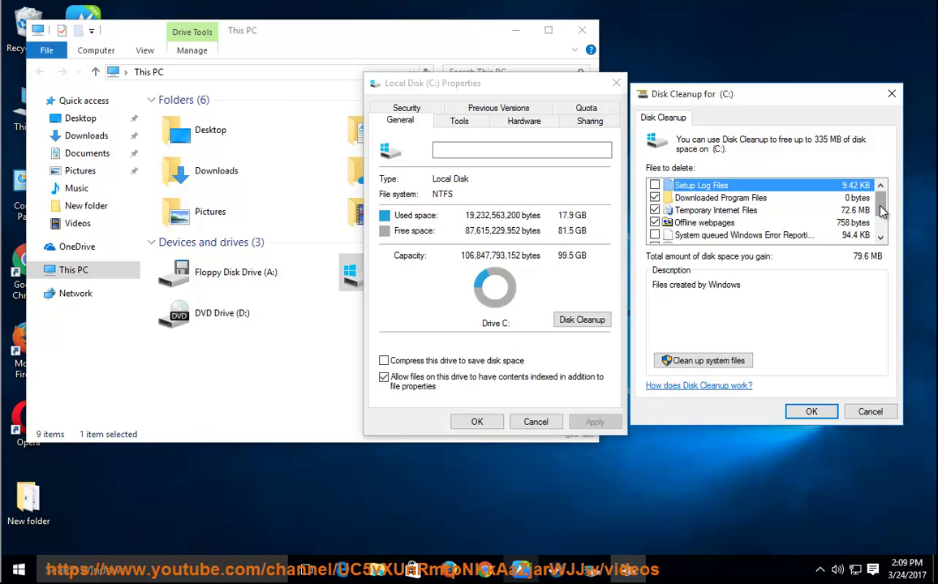
pyautogui.moveTo(881, 211); pyautogui.dragTo(883, 223)
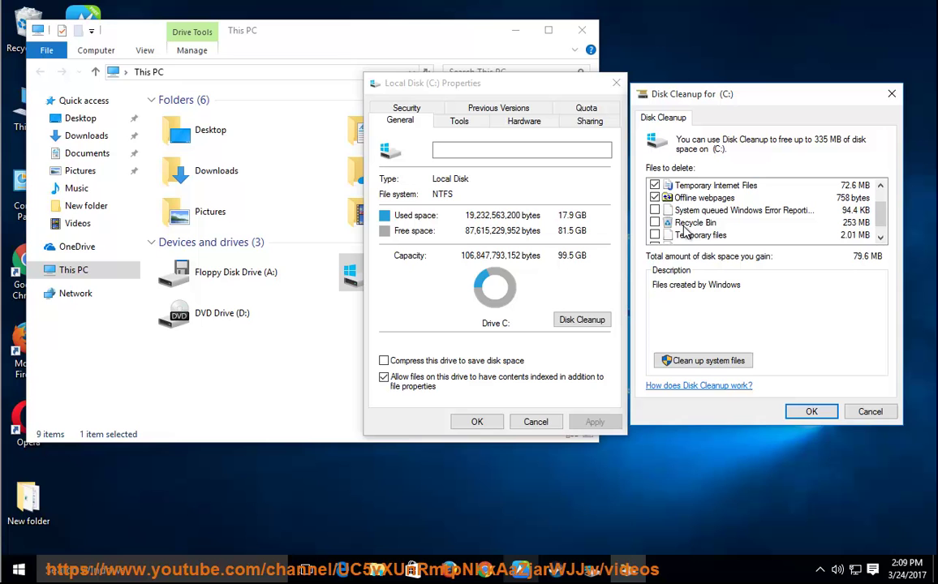
pyautogui.click(673, 360)
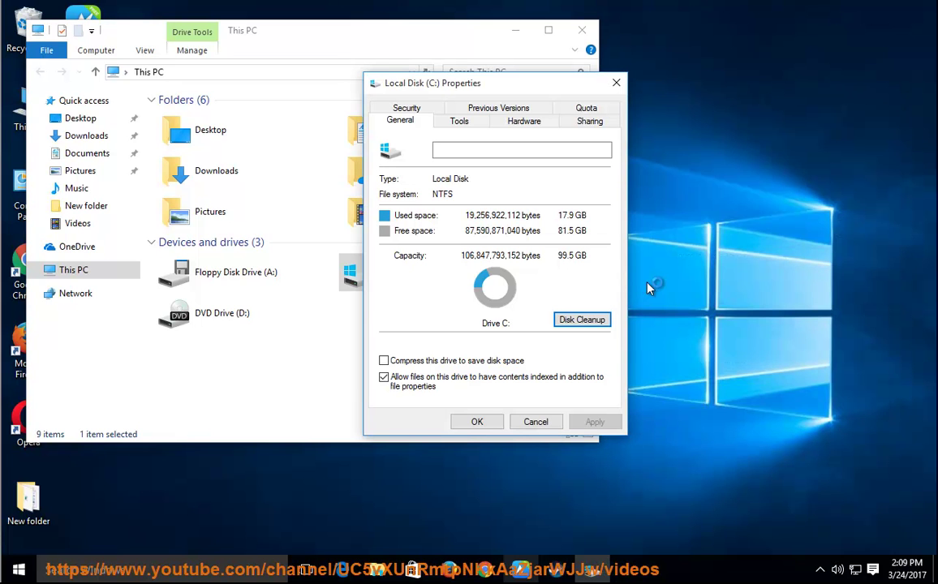
pyautogui.moveTo(453, 238); pyautogui.dragTo(737, 340)
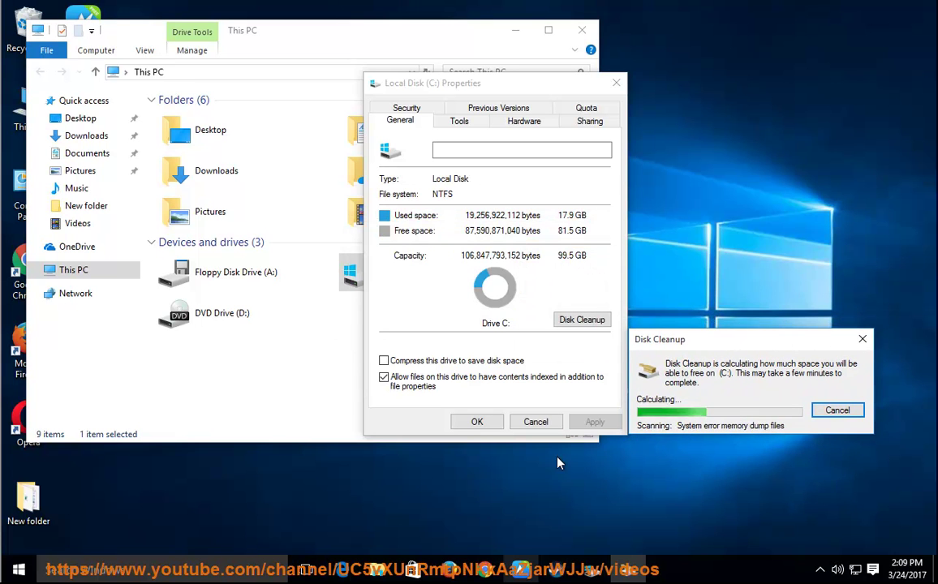
# Switch back to the guide in NaturalReader and play the advice on updating outdated drivers, pausing after it.
pyautogui.click(518, 571)
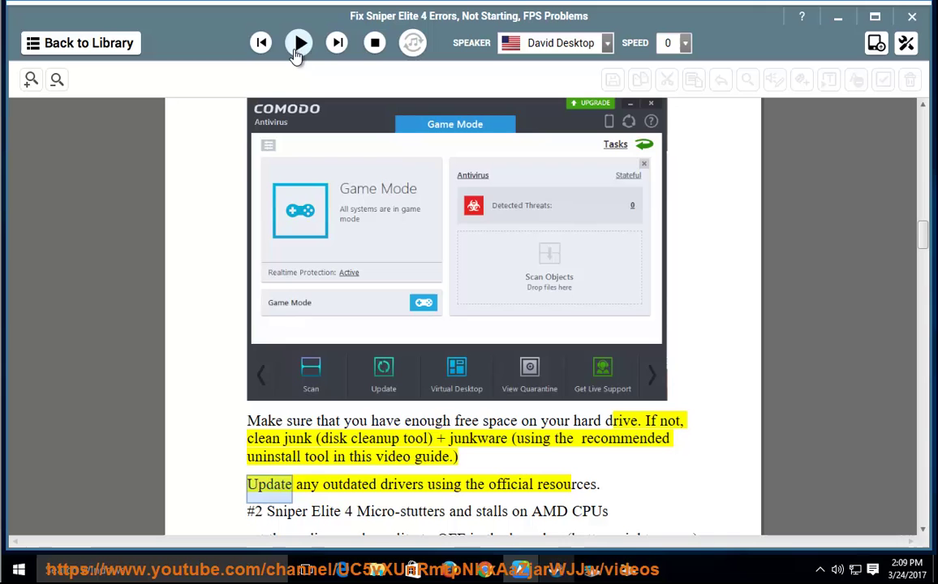
pyautogui.click(298, 42)
pyautogui.scroll(-1, 770, 436)
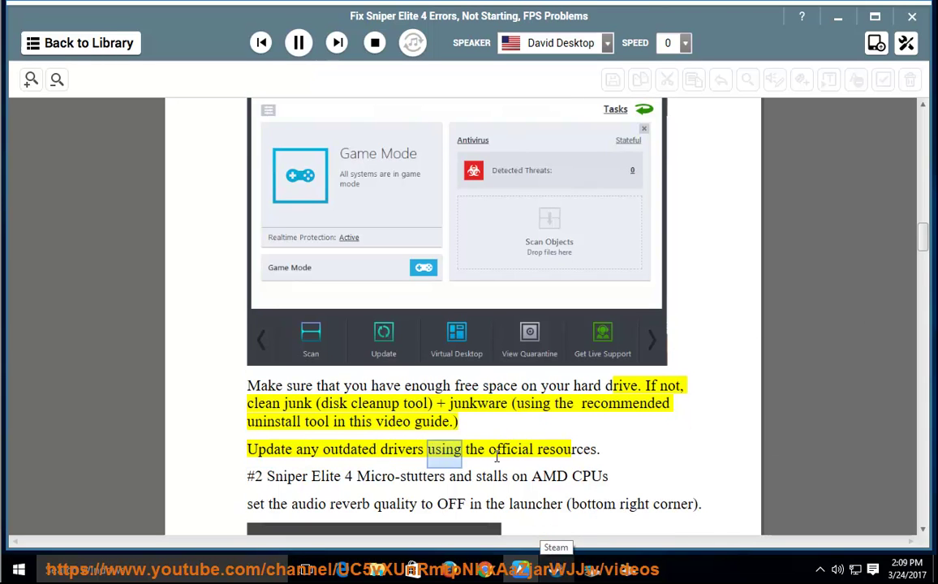
pyautogui.click(299, 42)
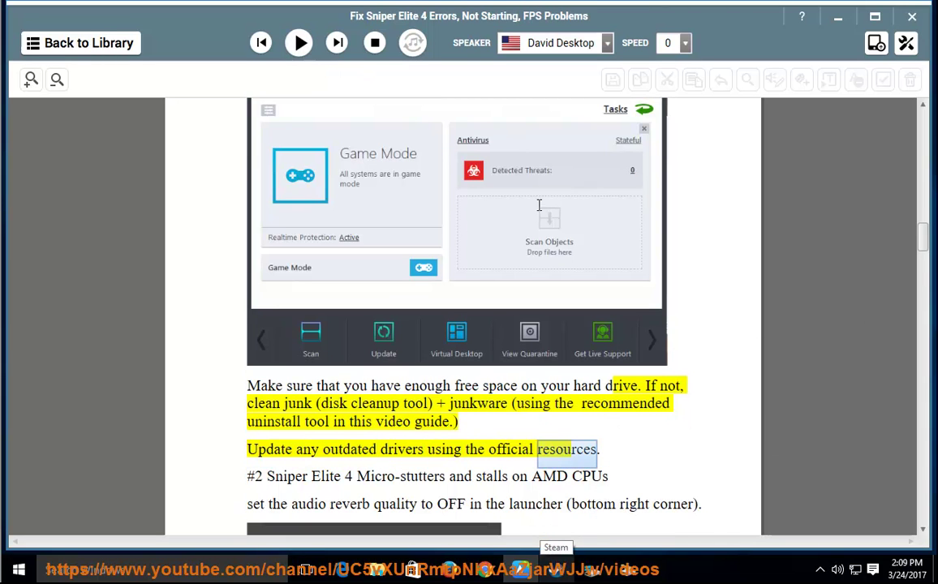
# Open Computer Management for This PC from the desktop and display Device Manager.
pyautogui.press('super+d')
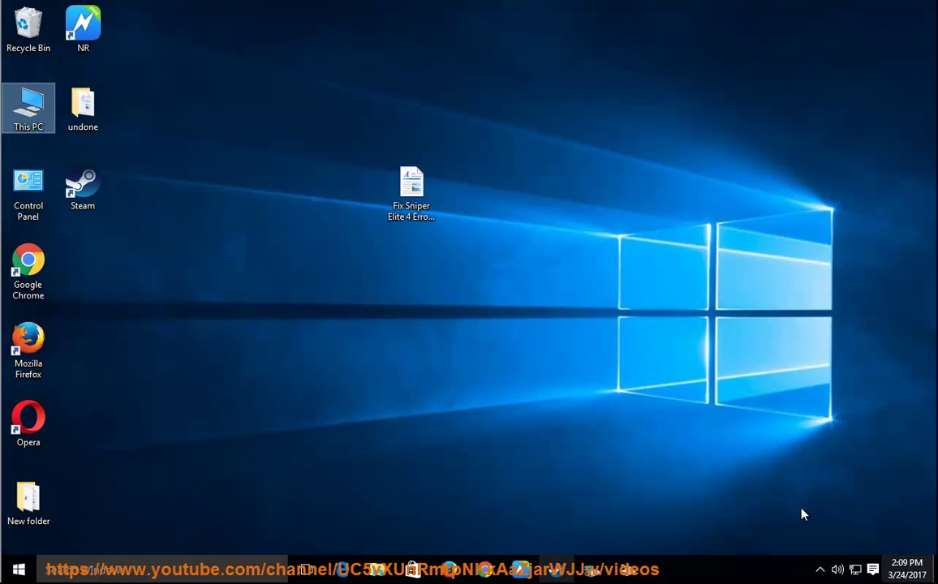
pyautogui.rightClick(24, 110)
pyautogui.click(144, 149)
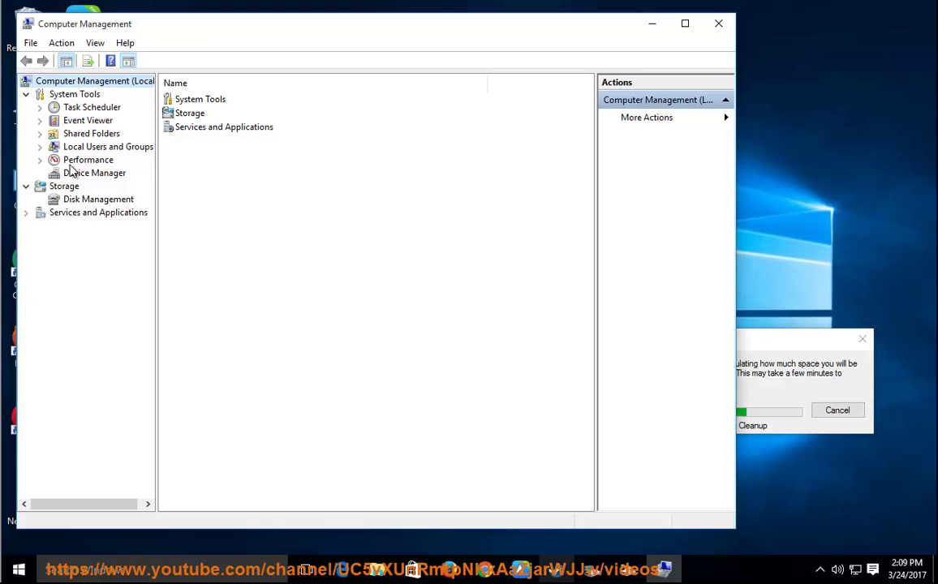
pyautogui.click(82, 175)
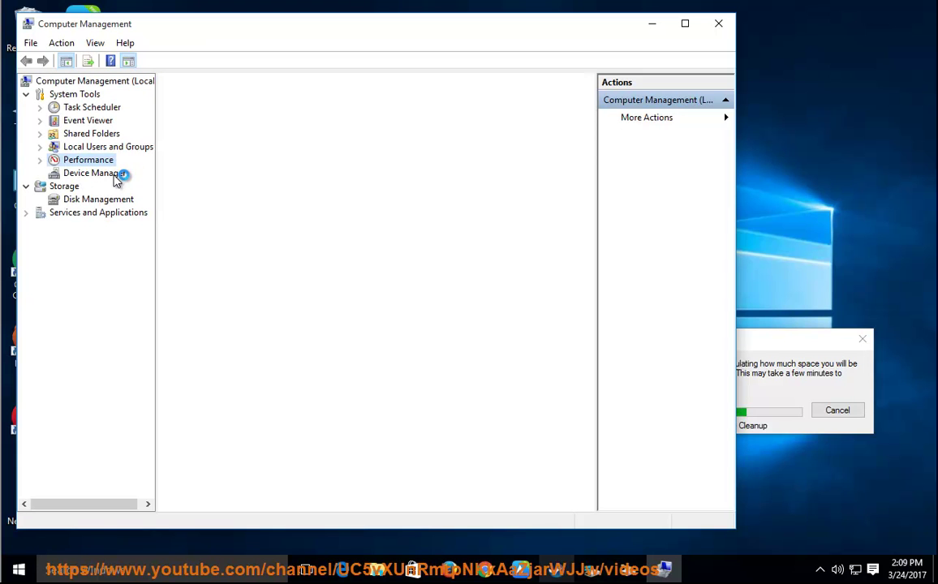
pyautogui.click(104, 175)
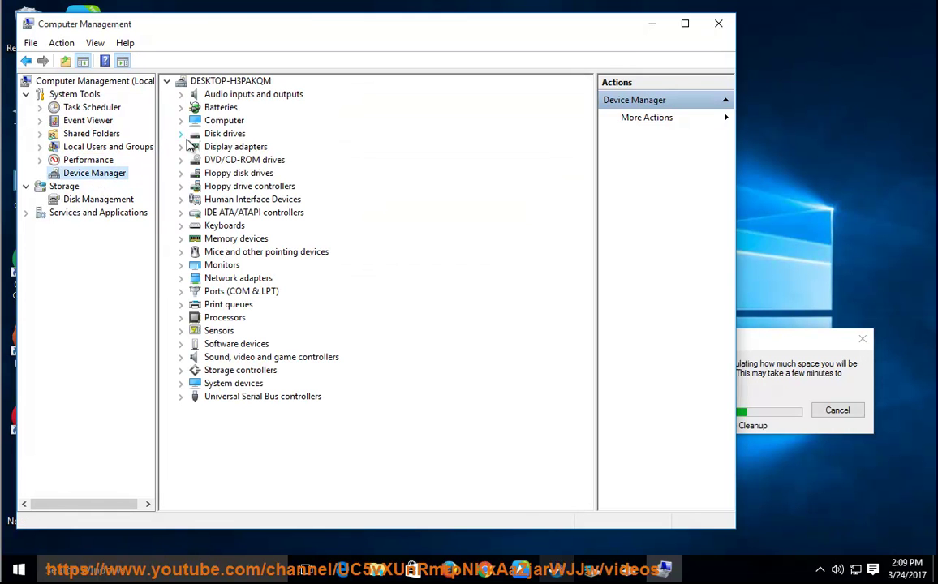
# Expand Display adapters in Device Manager and show the driver options available for VMware SVGA 3D, then dismiss them.
pyautogui.click(180, 147)
pyautogui.click(244, 160)
pyautogui.rightClick(274, 164)
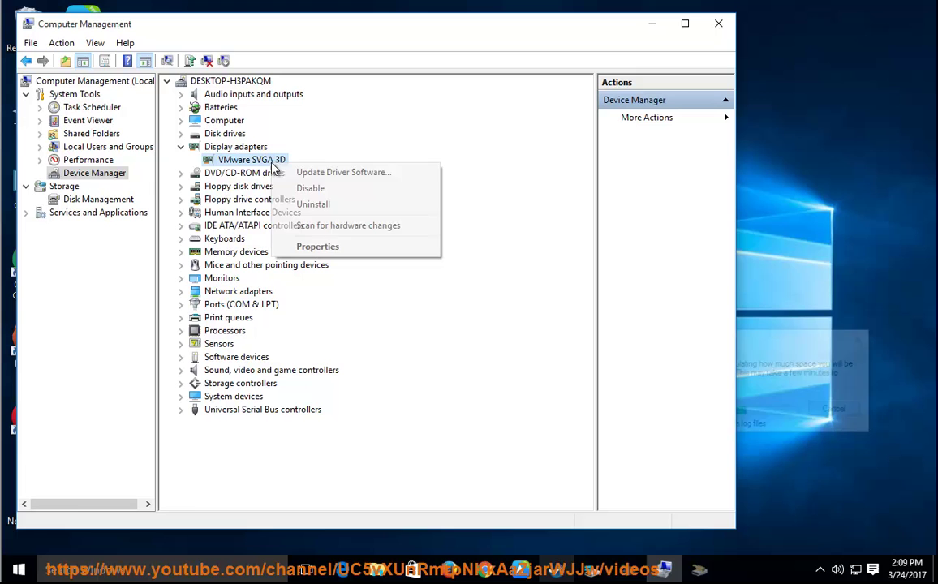
pyautogui.click(243, 172)
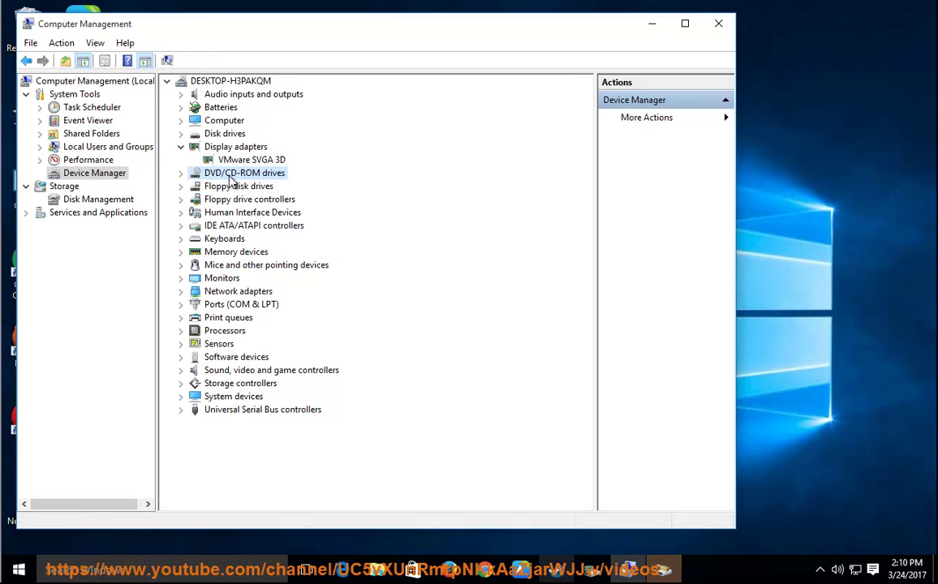
# Bring up the system file cleanup list for drive C:, review the files to delete, and cancel the cleanup.
pyautogui.click(663, 572)
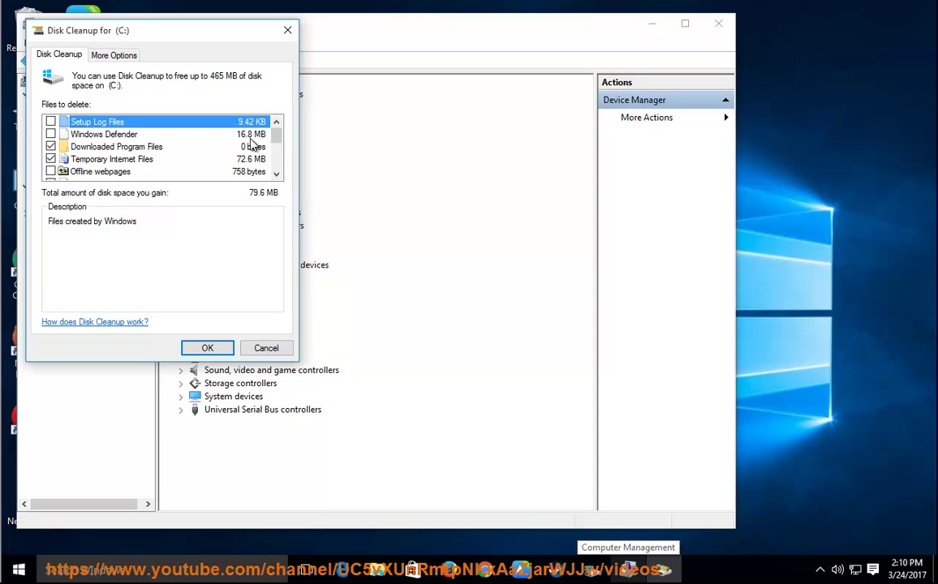
pyautogui.moveTo(276, 144); pyautogui.dragTo(276, 180)
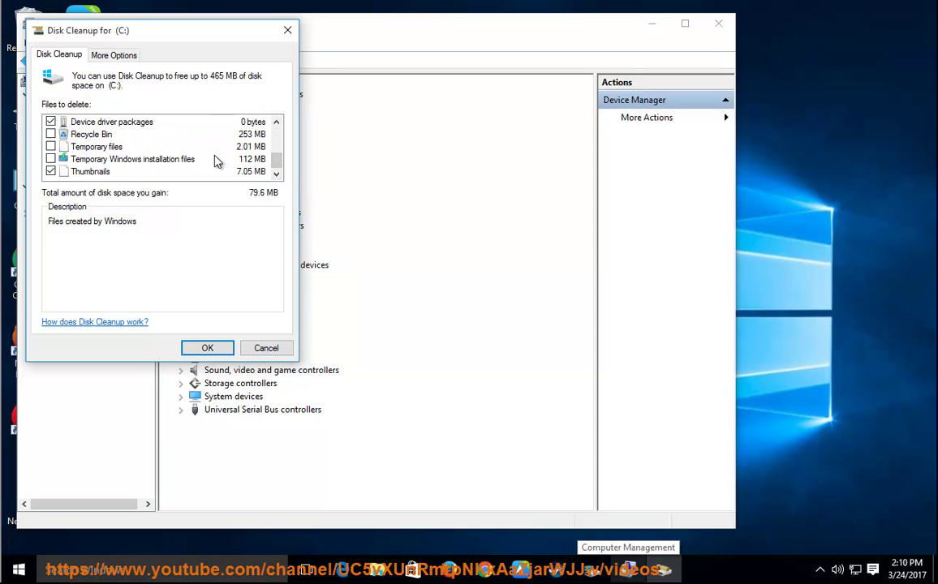
pyautogui.click(266, 348)
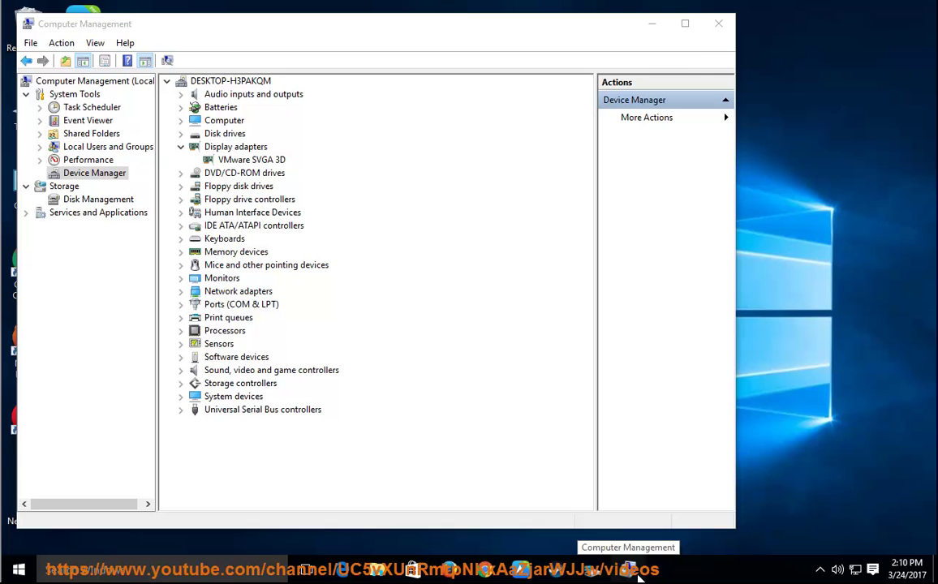
# Close Computer Management and dismiss the Local Disk (C:) properties without changes.
pyautogui.click(633, 571)
pyautogui.click(718, 23)
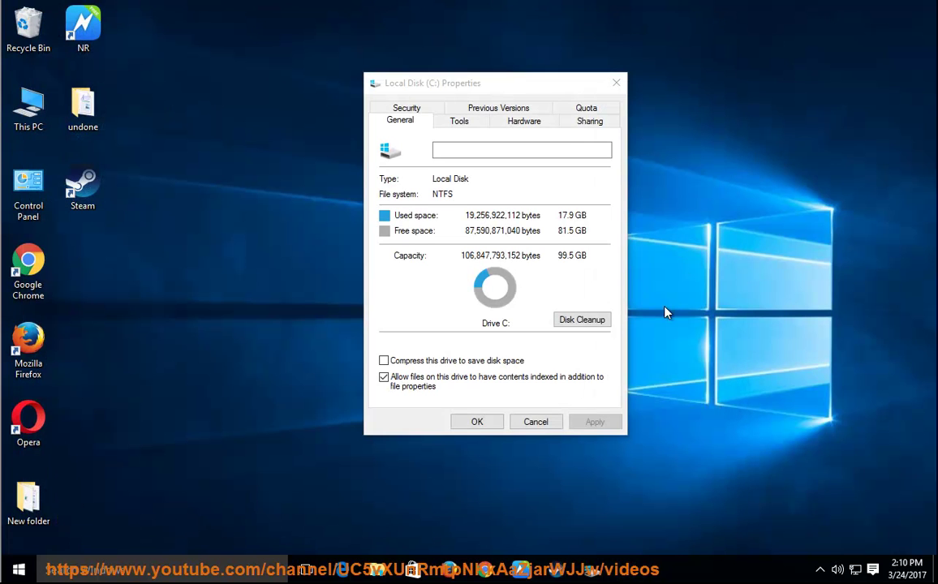
pyautogui.click(539, 425)
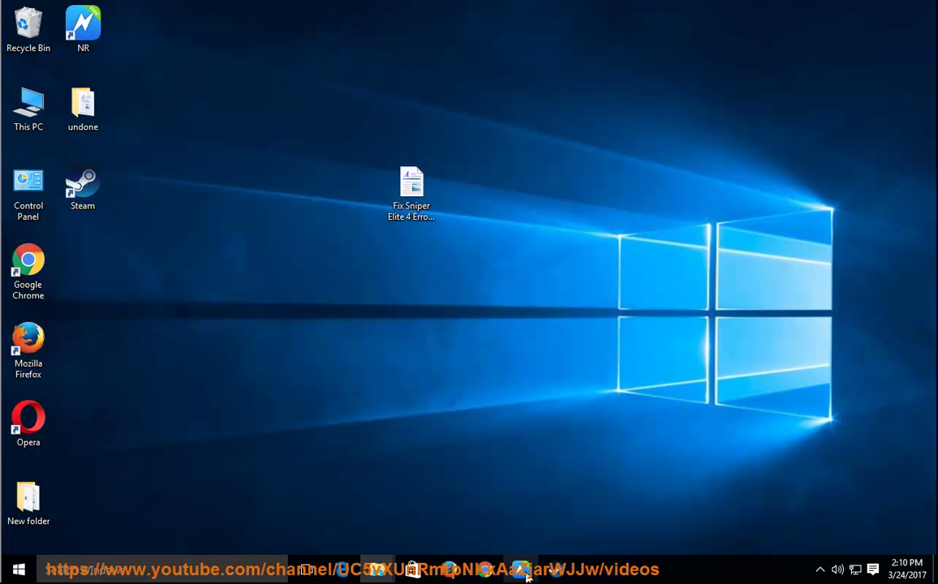
# Switch back to the guide in NaturalReader and play it through the Sniper Elite 4 crash and DirectX crash advice.
pyautogui.click(523, 572)
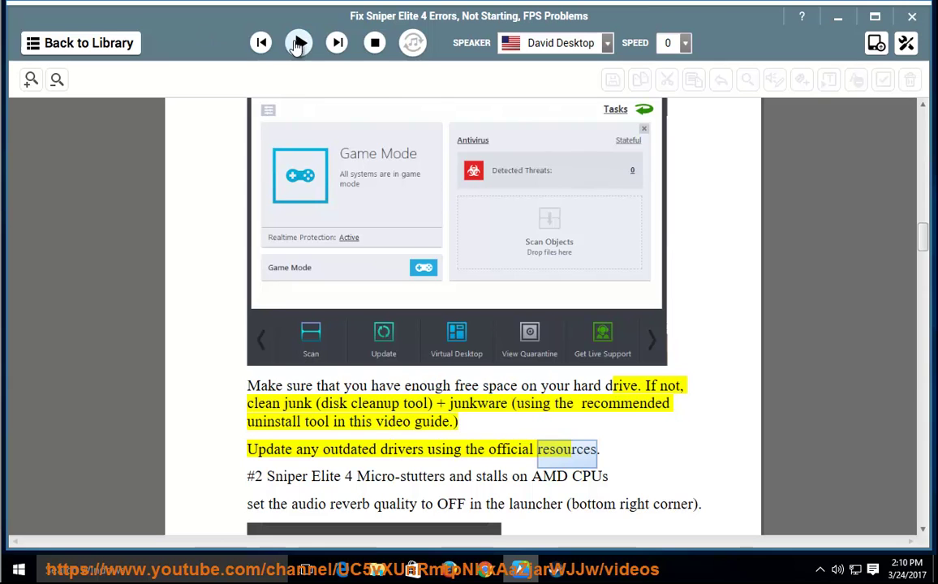
pyautogui.click(299, 42)
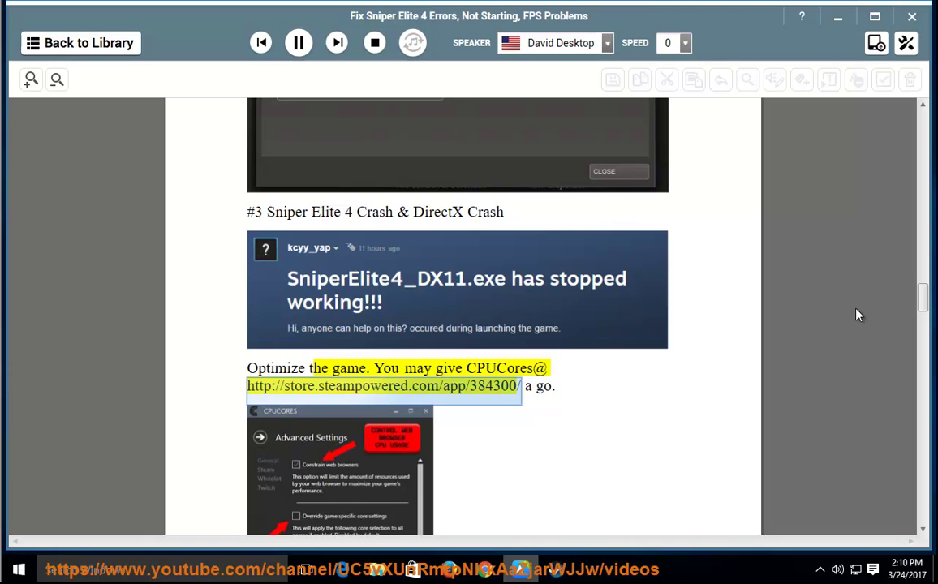
pyautogui.moveTo(923, 296); pyautogui.dragTo(925, 310)
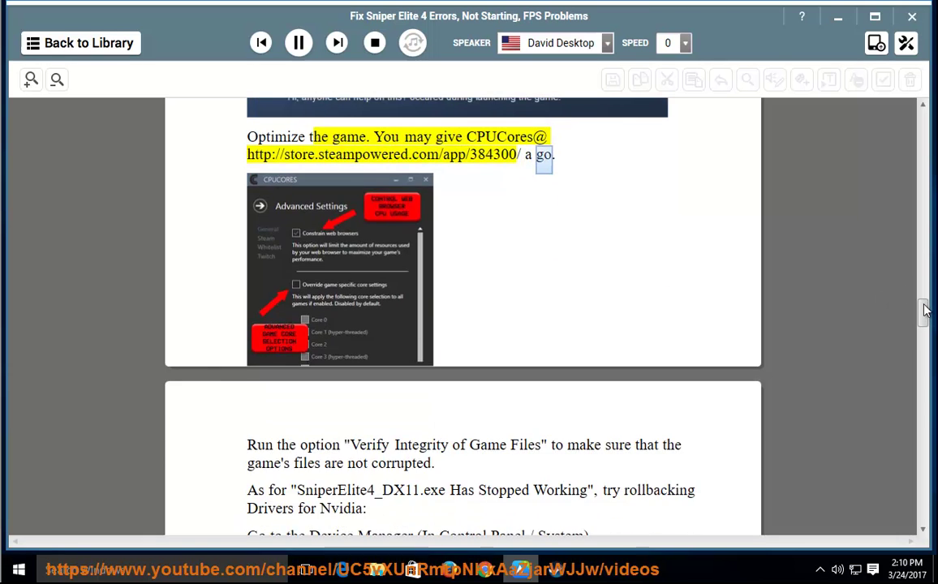
pyautogui.scroll(-2, 756, 319)
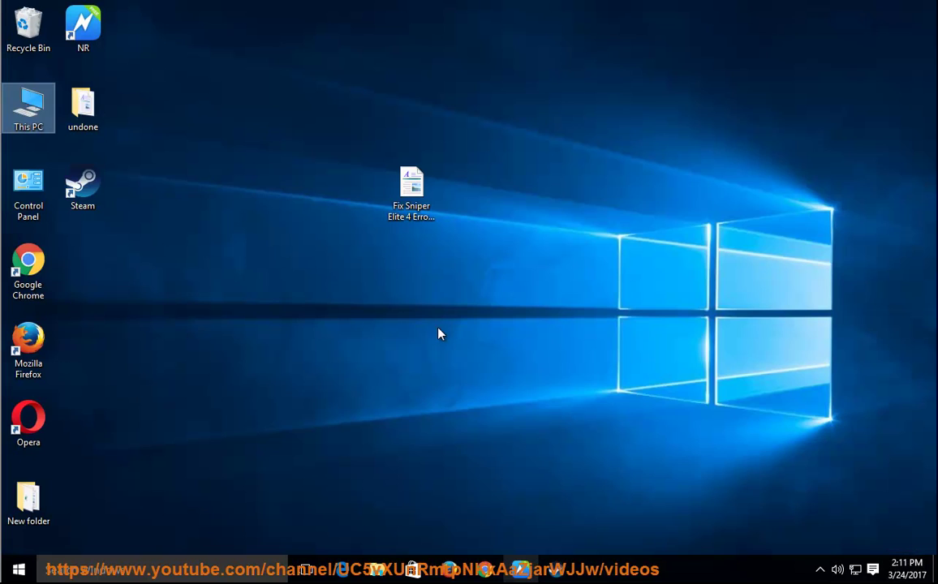
# Open Computer Management for This PC again, display Device Manager and expand Display adapters.
pyautogui.rightClick(34, 104)
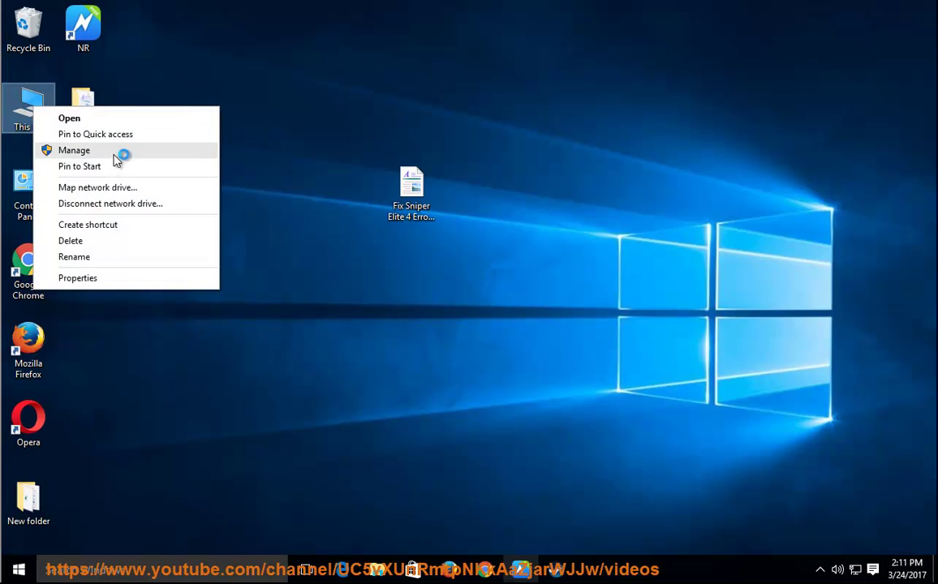
pyautogui.click(119, 152)
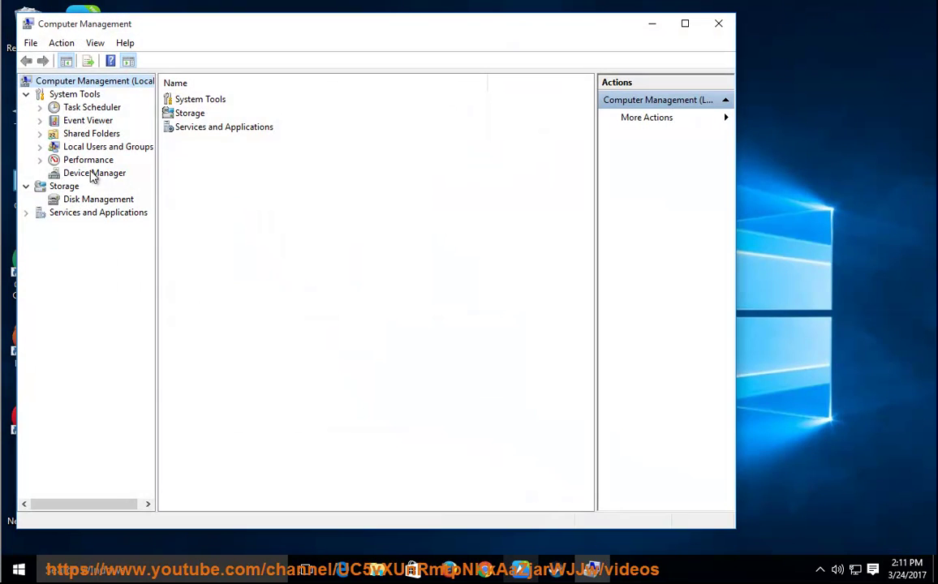
pyautogui.click(88, 173)
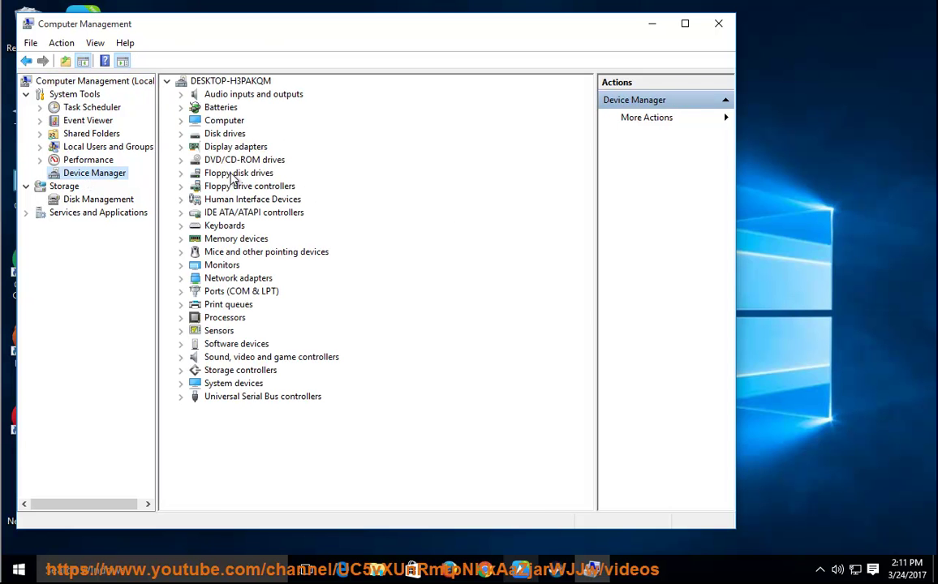
pyautogui.click(181, 147)
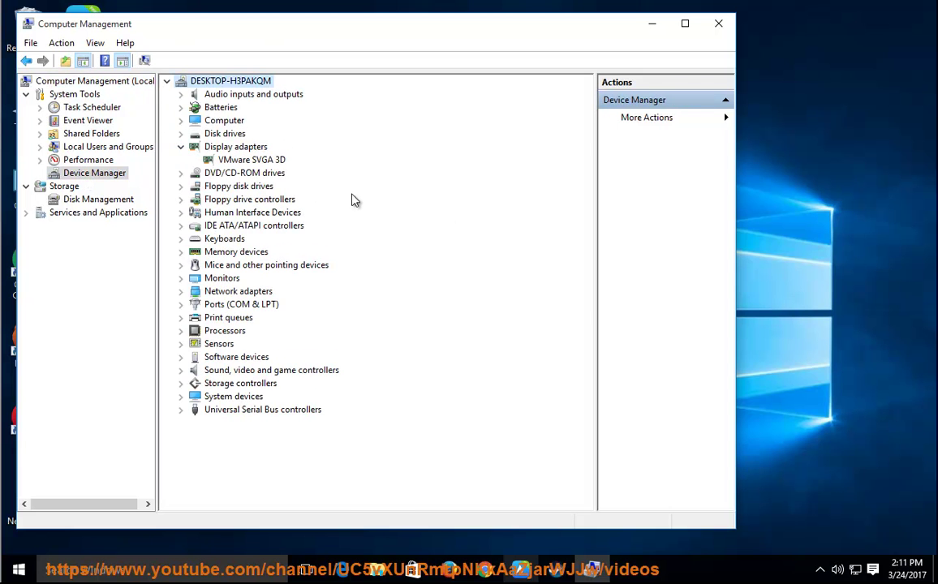
# Return to the guide in NaturalReader and play the Roll Back Driver instructions, pausing after them.
pyautogui.click(523, 566)
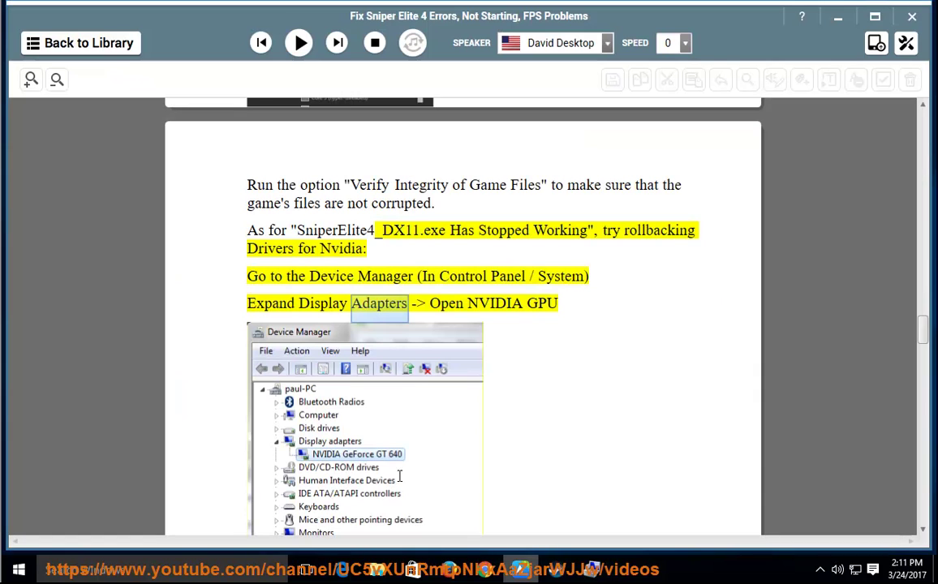
pyautogui.click(299, 43)
pyautogui.scroll(-1, 588, 314)
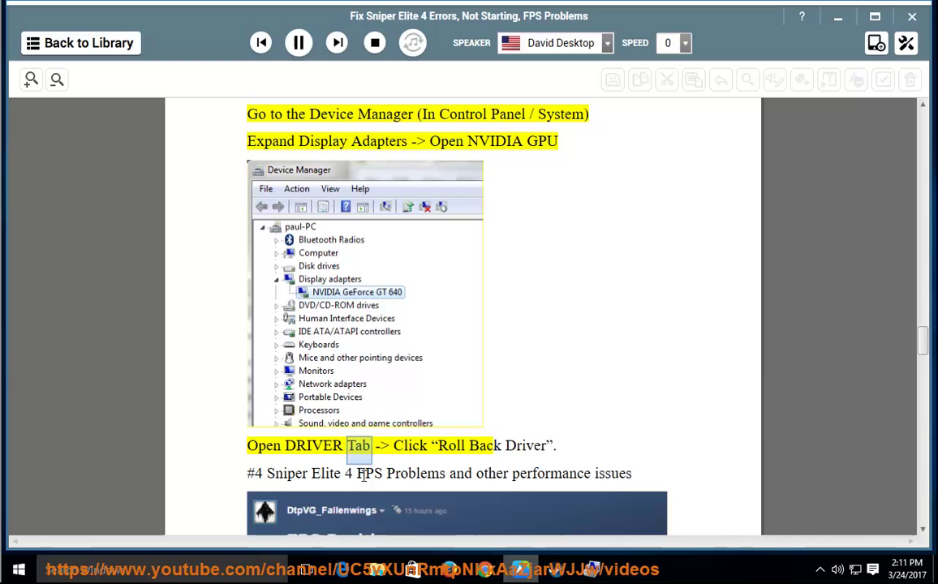
pyautogui.click(298, 44)
# Try Roll Back Driver from the VMware SVGA 3D driver properties, dismiss the dialogs and close Computer Management.
pyautogui.click(584, 516)
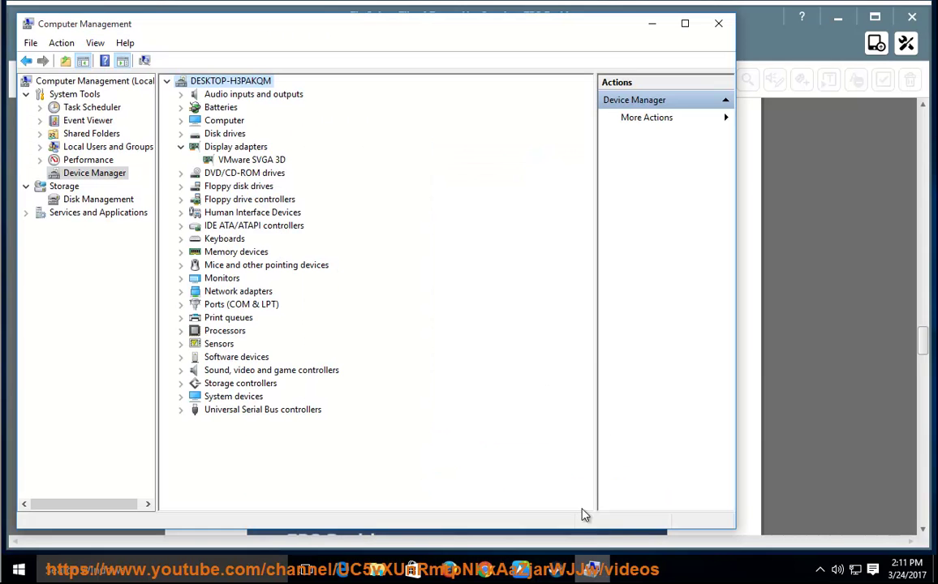
pyautogui.rightClick(227, 160)
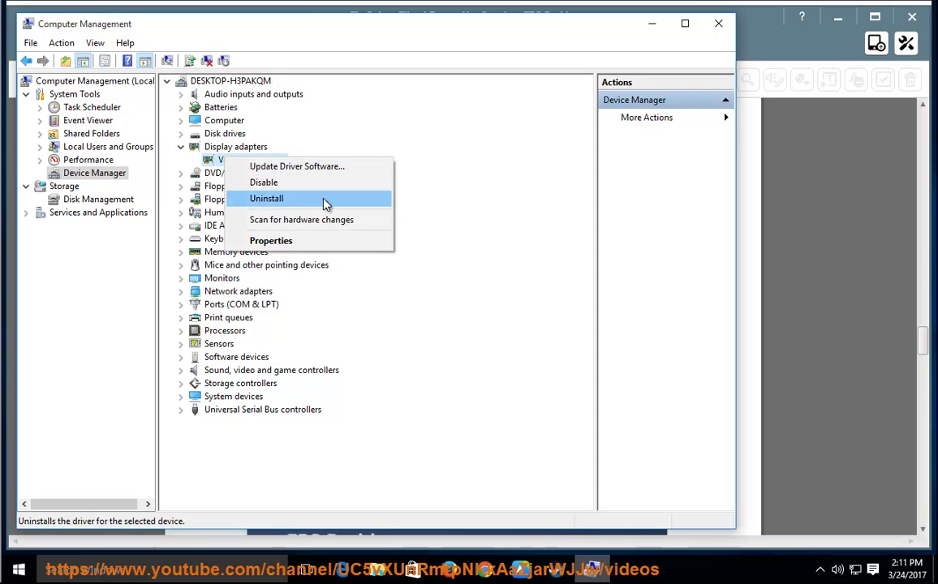
pyautogui.click(310, 243)
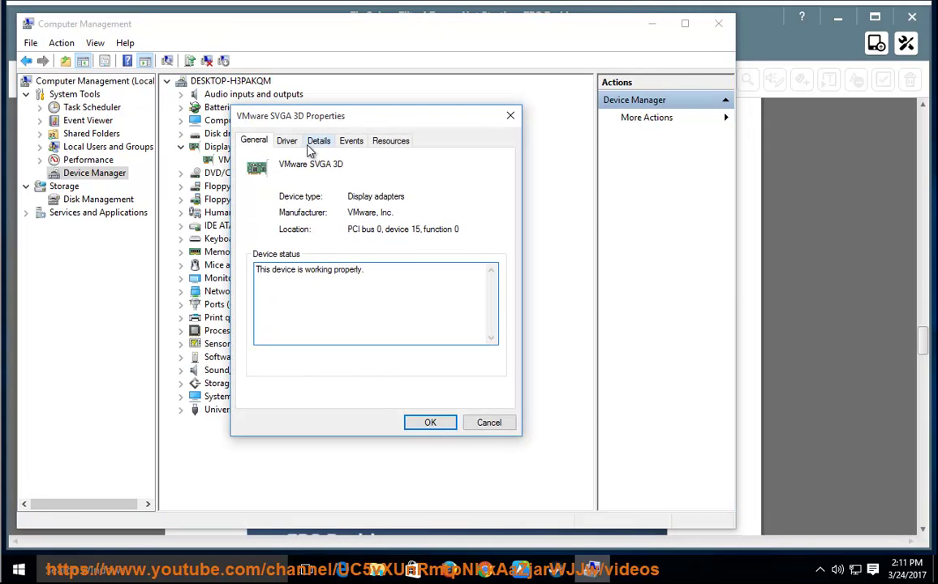
pyautogui.click(287, 142)
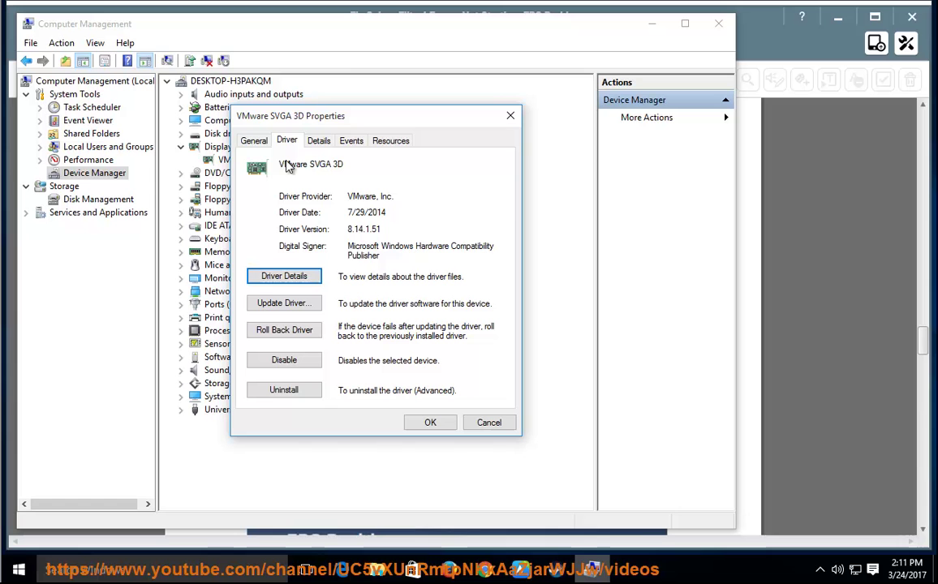
pyautogui.click(286, 330)
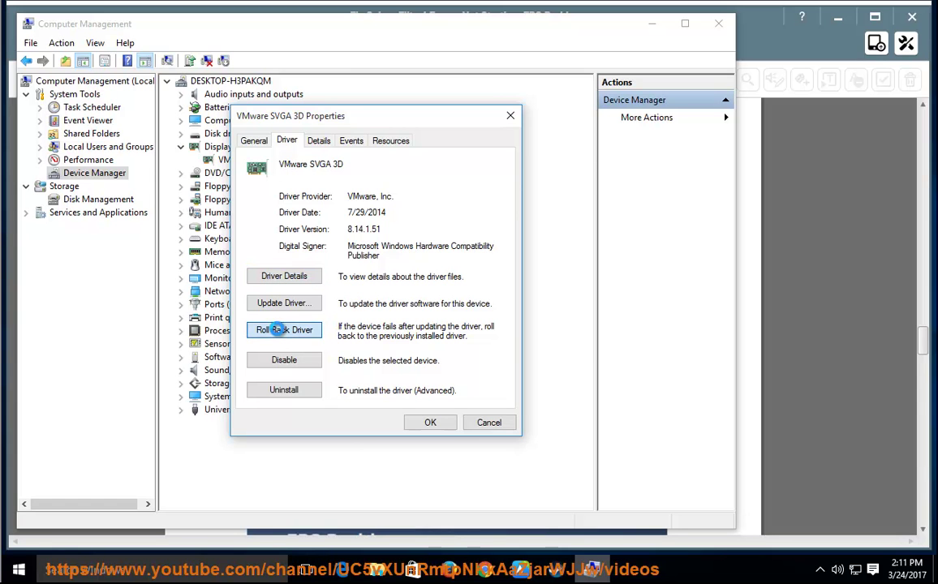
pyautogui.click(559, 321)
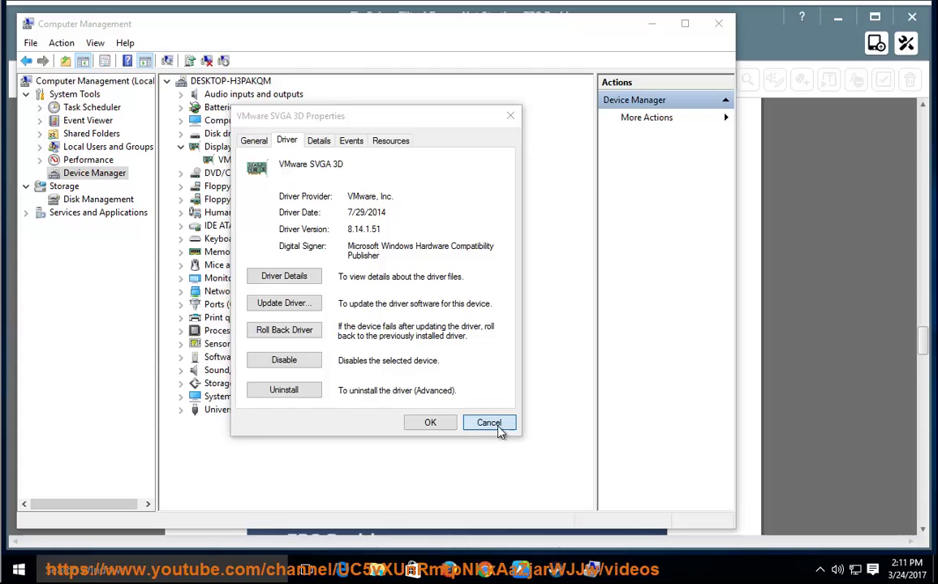
pyautogui.click(496, 423)
pyautogui.click(719, 25)
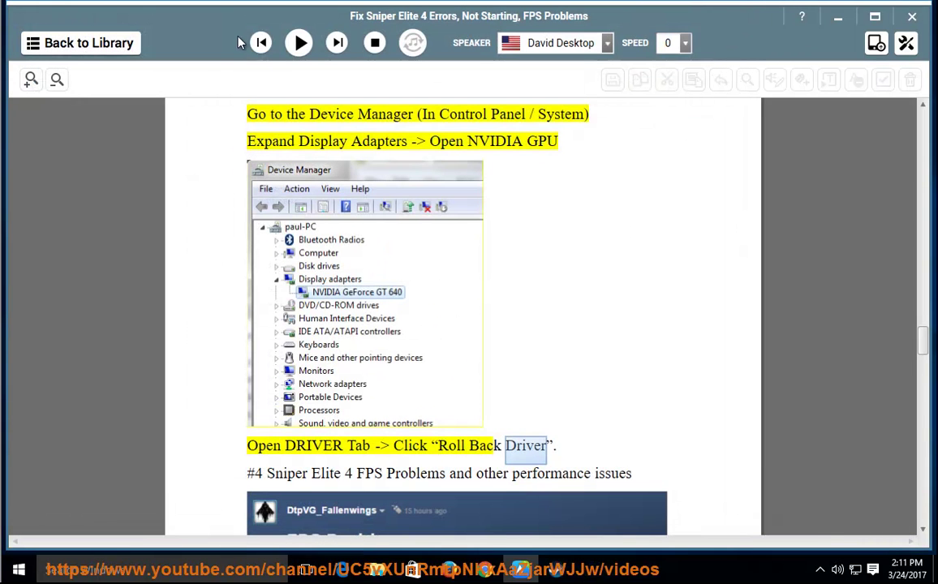
# Play the guide's FPS workarounds on VSync, DirectX 11 and disabling SLI, pausing briefly before continuing to the nVidia Control Panel advice.
pyautogui.click(300, 42)
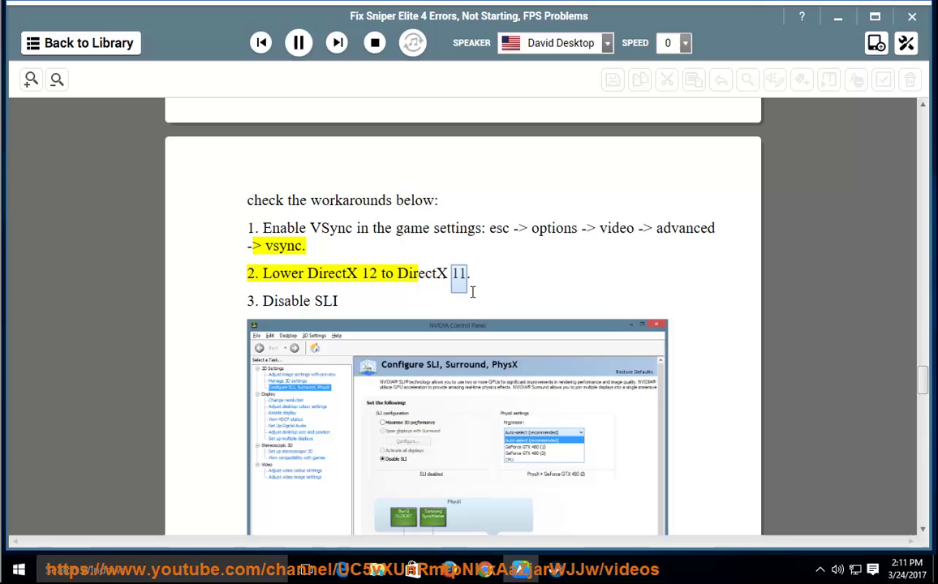
pyautogui.click(298, 43)
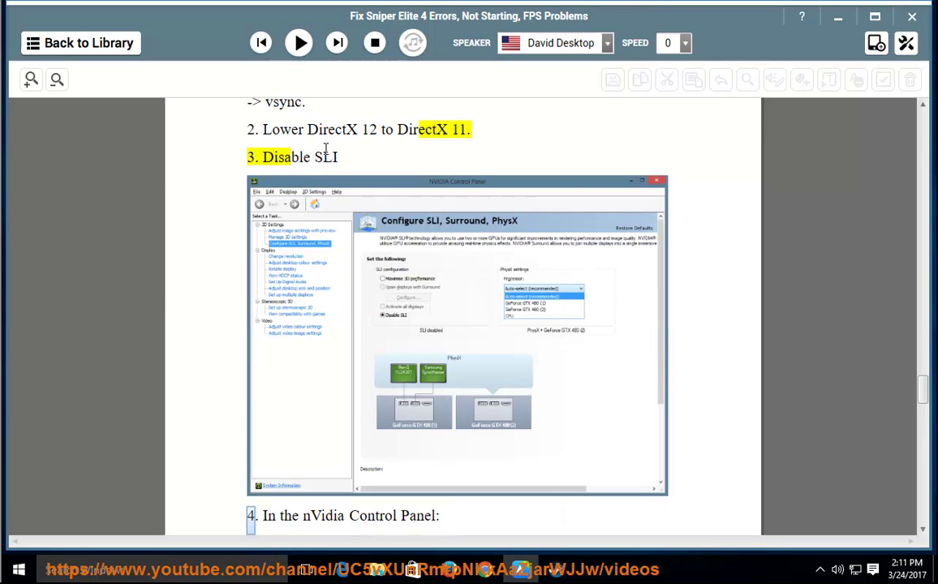
pyautogui.click(298, 43)
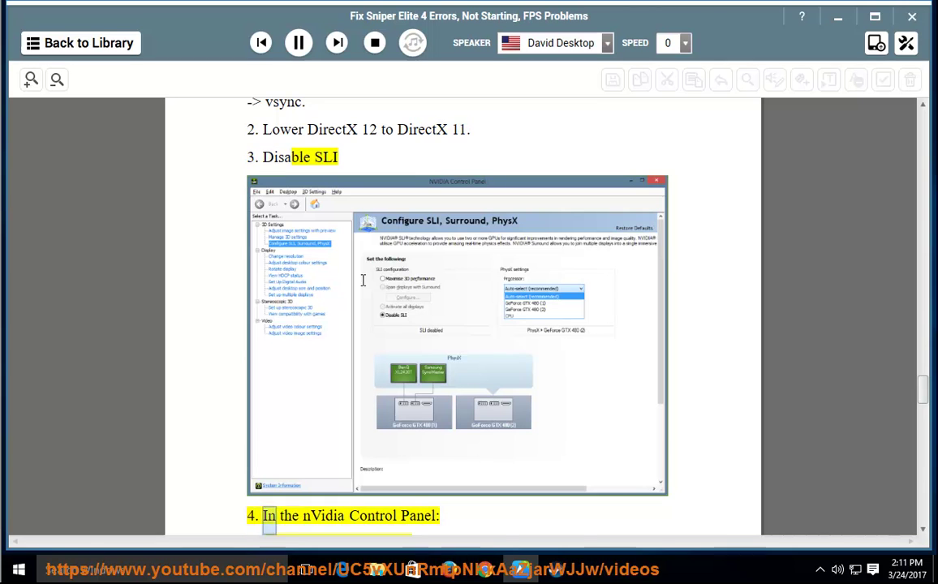